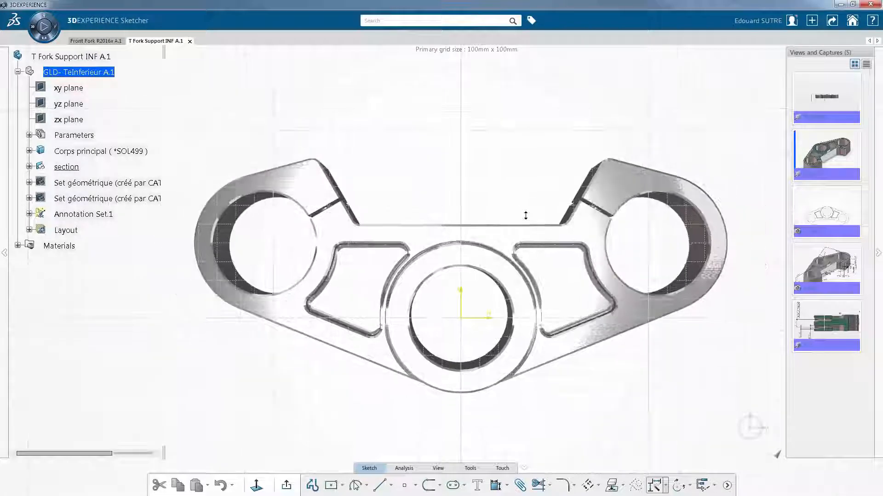
Step: Place two sketch points, one inside each outer fork bore
click(409, 492)
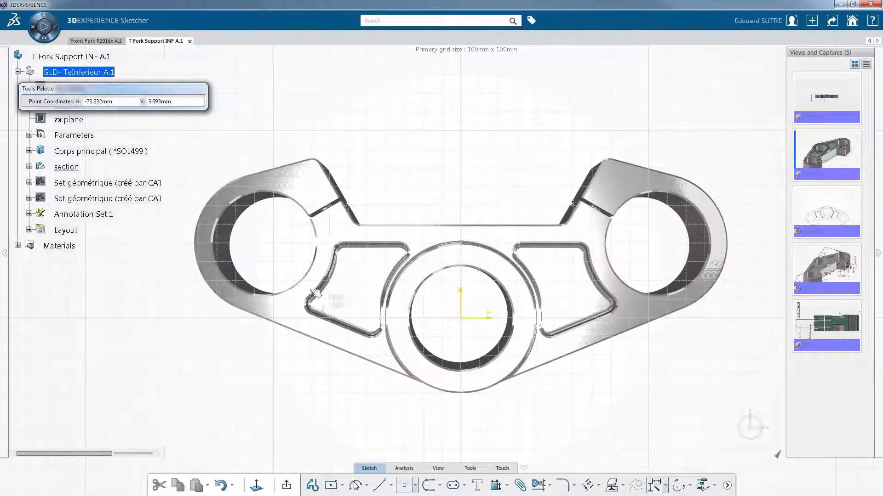
click(272, 247)
click(651, 246)
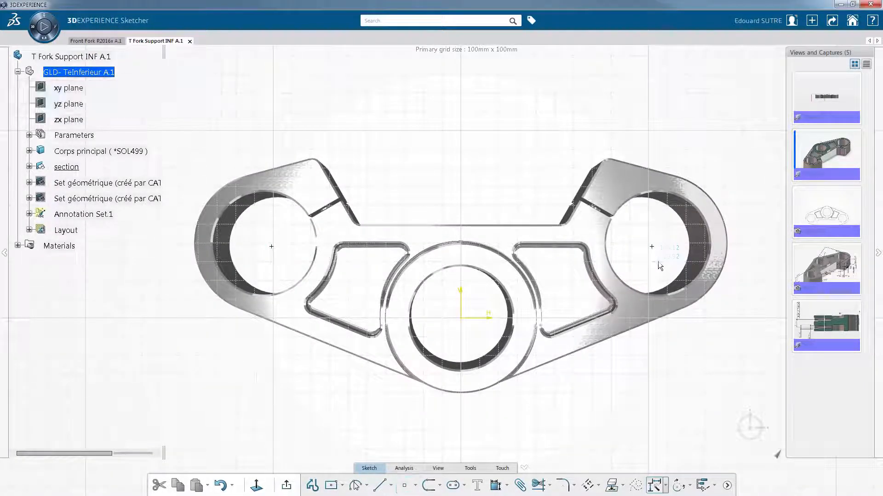
Step: Constrain the left sketch point to be coincident with the axis of the left fork bore's cylindrical face
click(272, 247)
ctrl+click(231, 251)
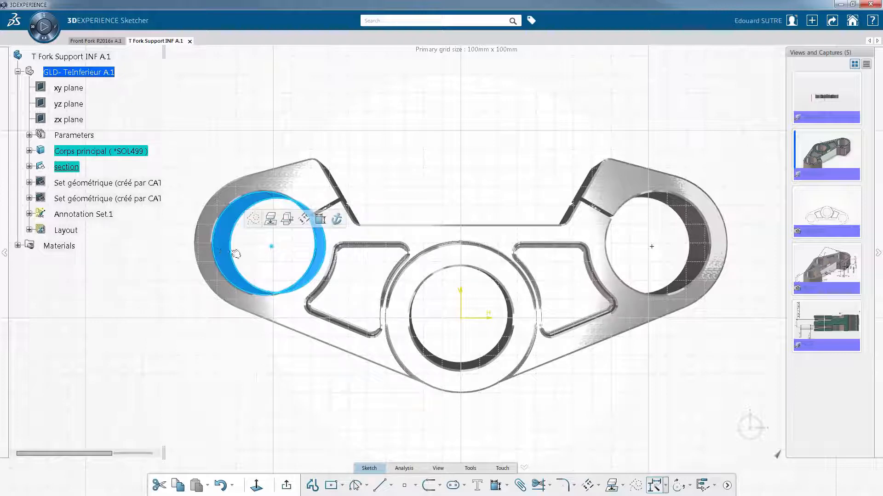
click(319, 220)
right_click(260, 361)
click(303, 433)
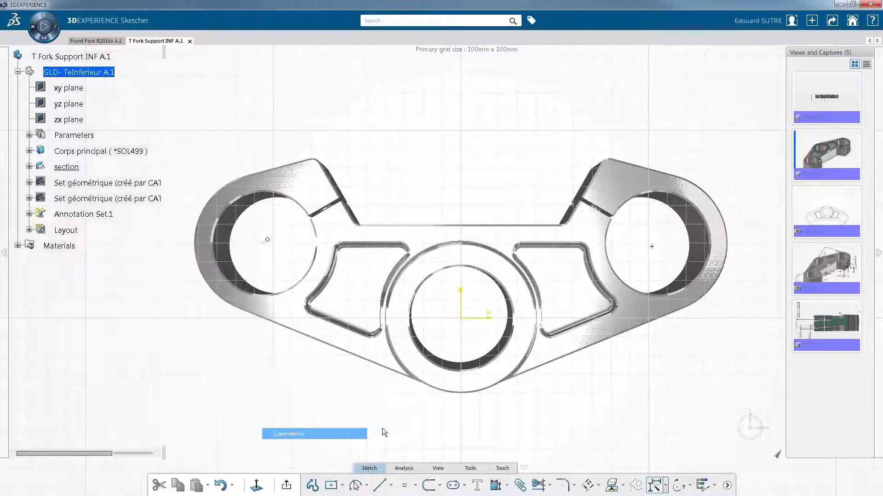
Step: Constrain the right sketch point to be coincident with the axis of the right fork bore's cylindrical face
click(651, 247)
ctrl+click(705, 245)
click(794, 214)
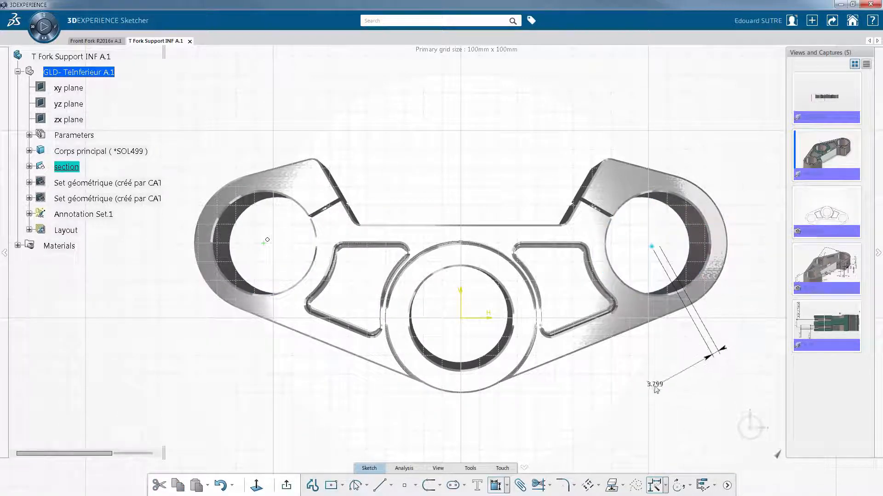
right_click(655, 387)
click(676, 453)
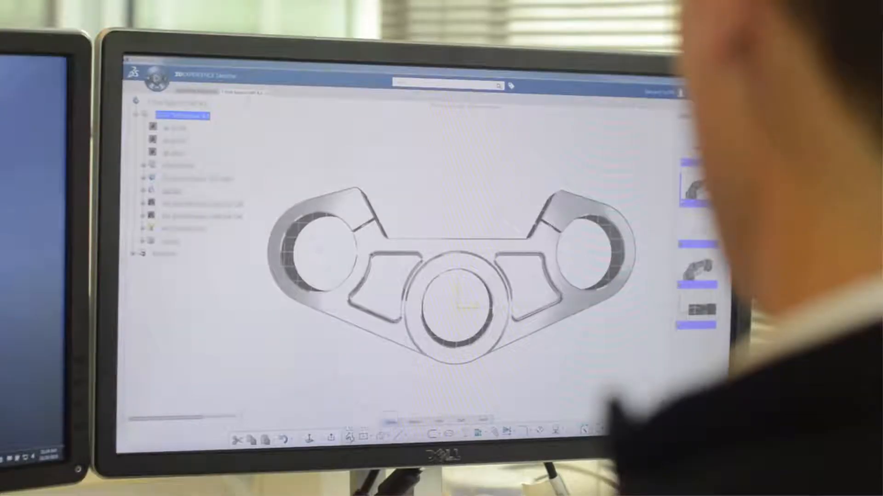
Step: Draw two lines from the sketch origin across the outer bores and make the right line coincident with the right bore's point
click(457, 307)
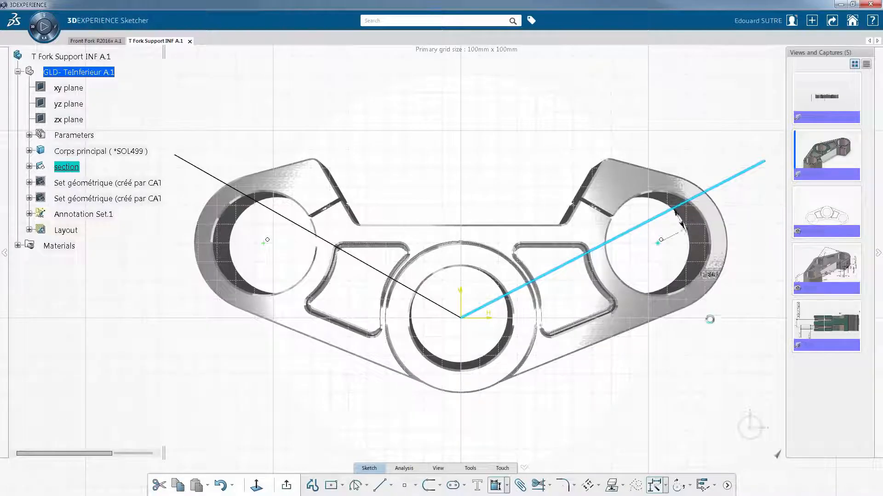
right_click(711, 360)
click(742, 402)
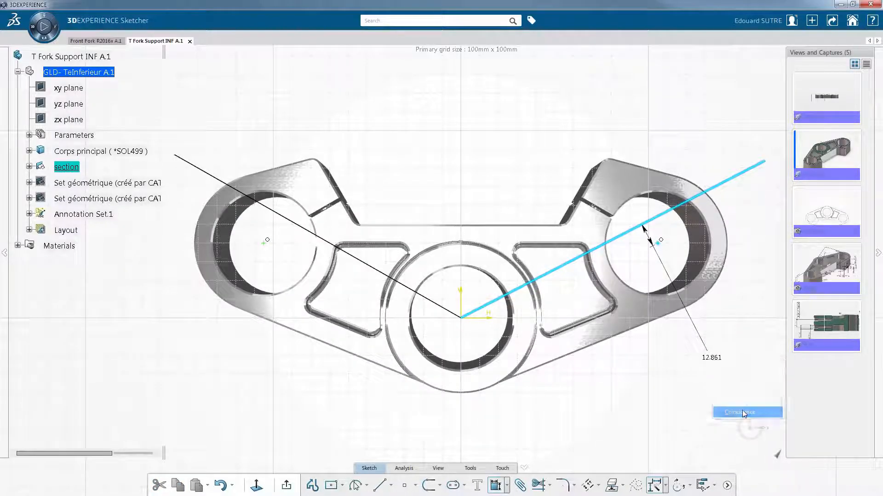
Step: Make the left sketch line coincident with the left bore's centre point
click(298, 225)
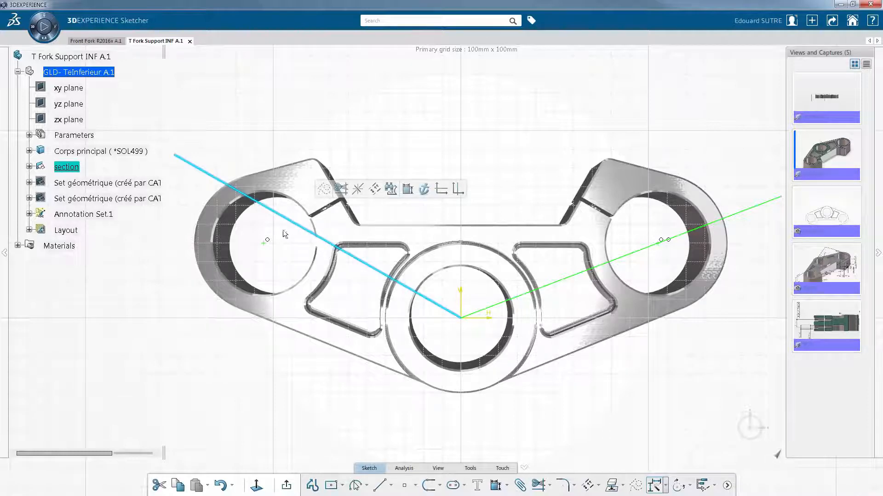
ctrl+click(263, 243)
click(314, 211)
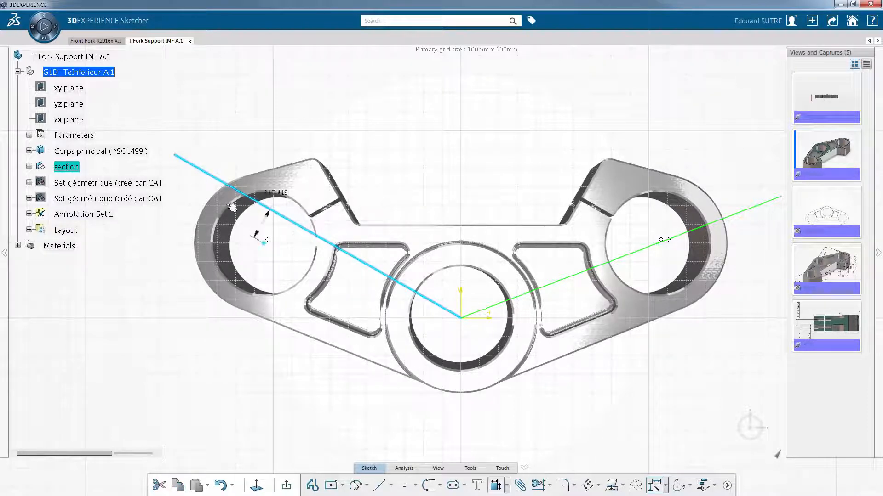
right_click(160, 328)
click(207, 374)
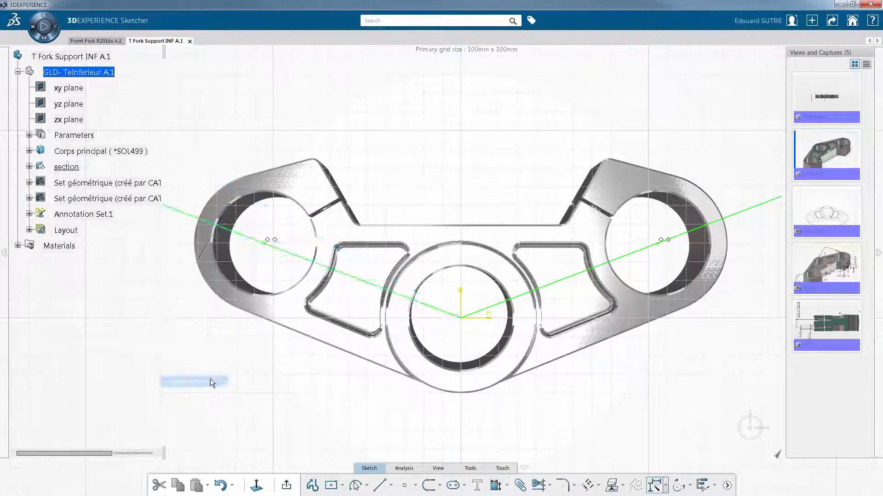
Step: Finish the sketch and create an aligned view from it, using the Section View type
click(287, 485)
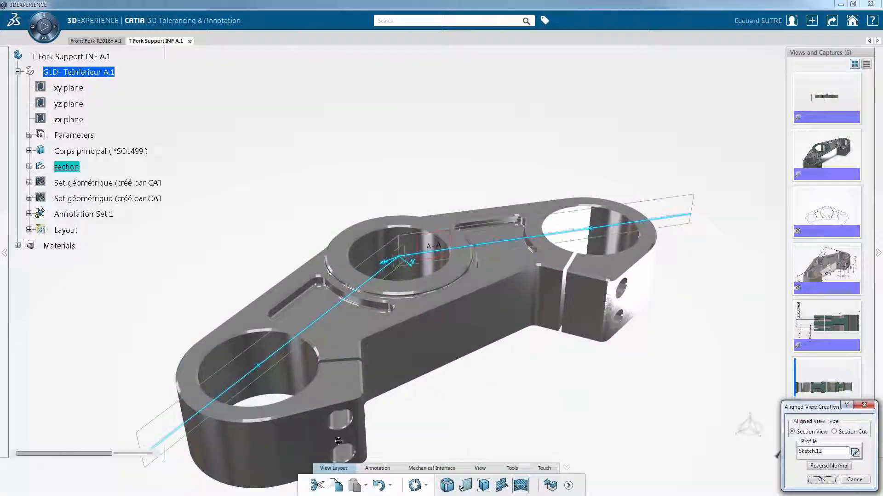
click(819, 480)
click(566, 352)
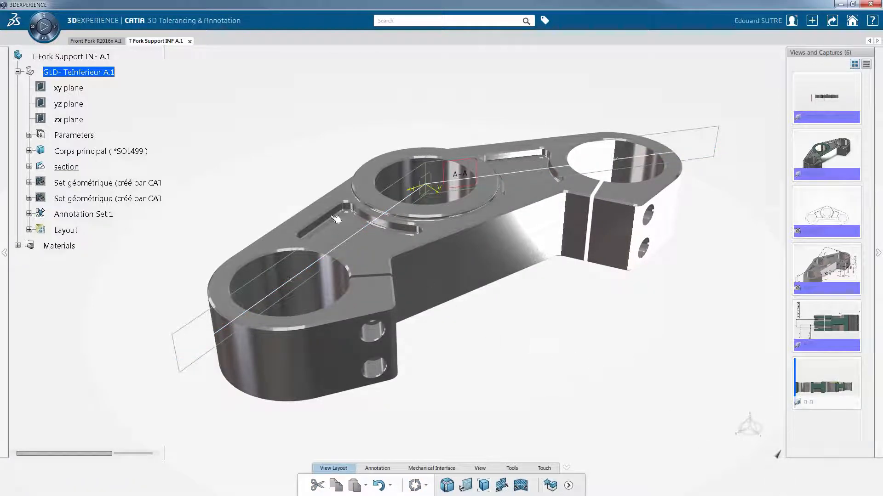
Step: Hide the section geometrical set and display the A-A section view of the fork support
right_click(83, 172)
click(99, 198)
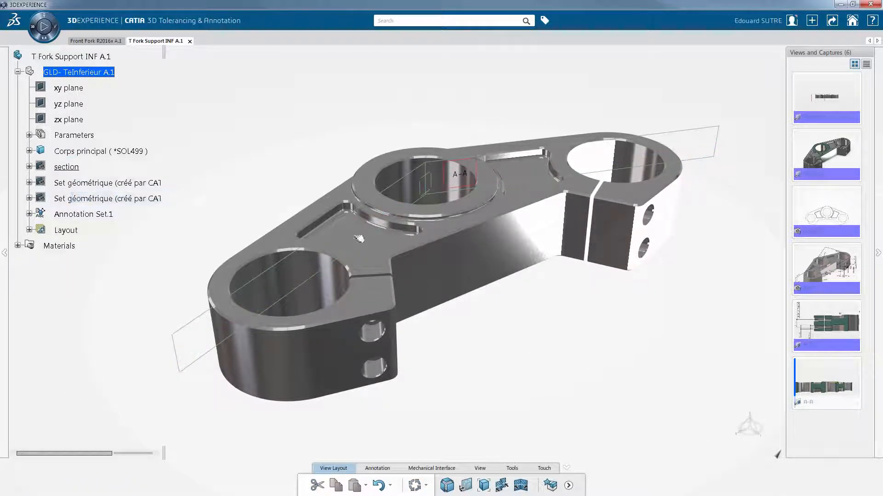
click(825, 386)
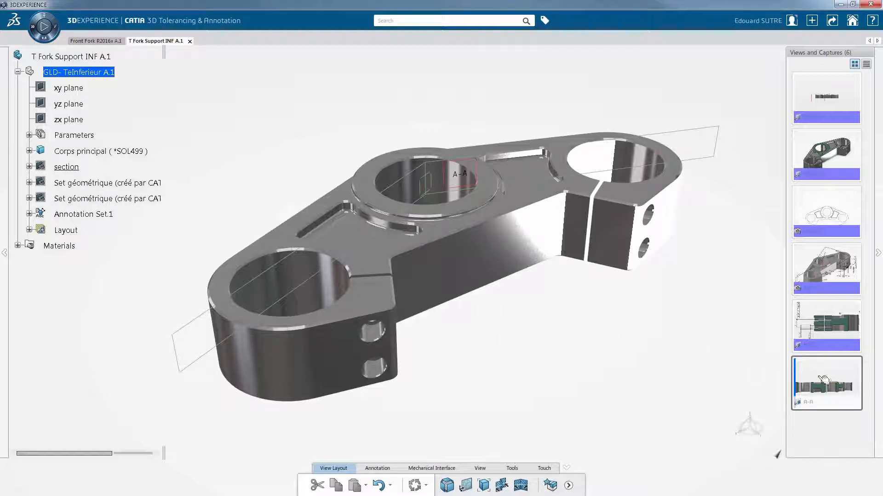
right_click(823, 382)
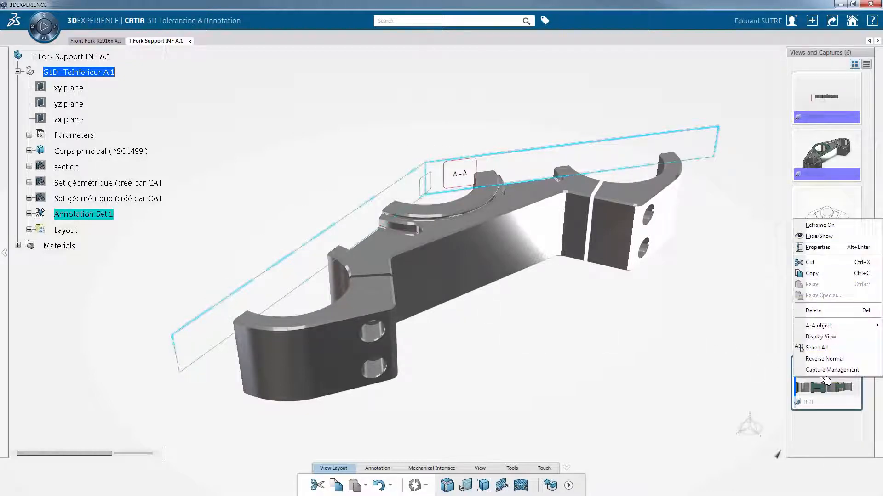
click(837, 337)
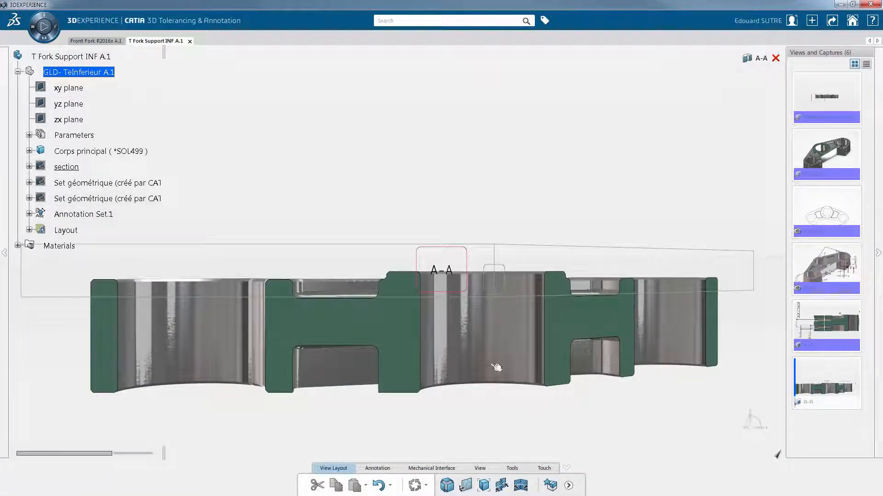
Step: With the Semantic Tolerancing Advisor, add a Ø55 ±0.1 size dimension to the central bore and place it above the part
middle_drag(497, 367, 618, 297)
click(384, 468)
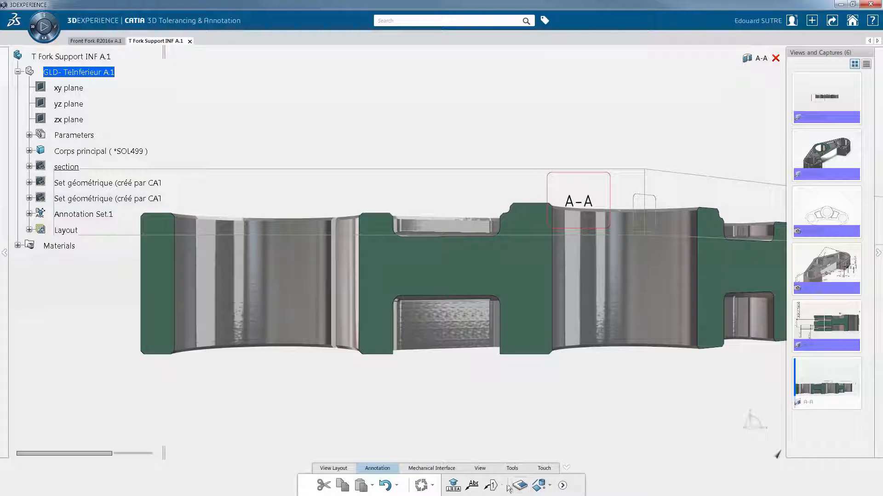
click(453, 487)
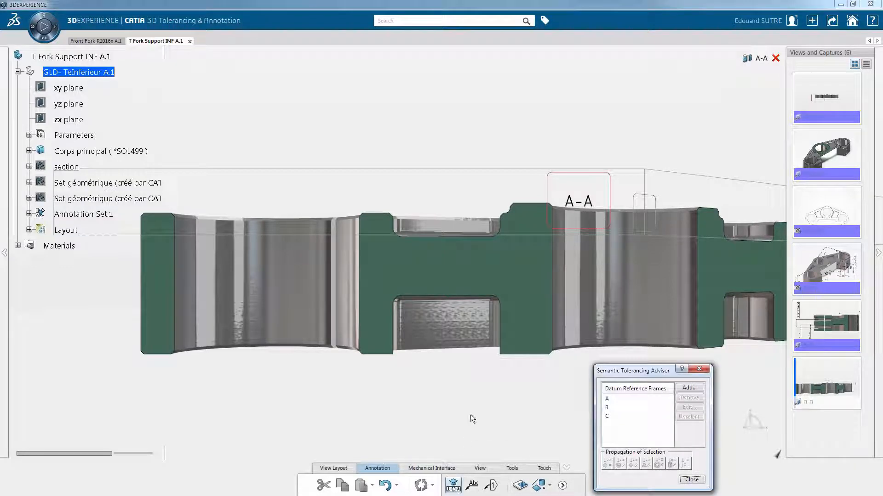
middle_drag(488, 291, 537, 347)
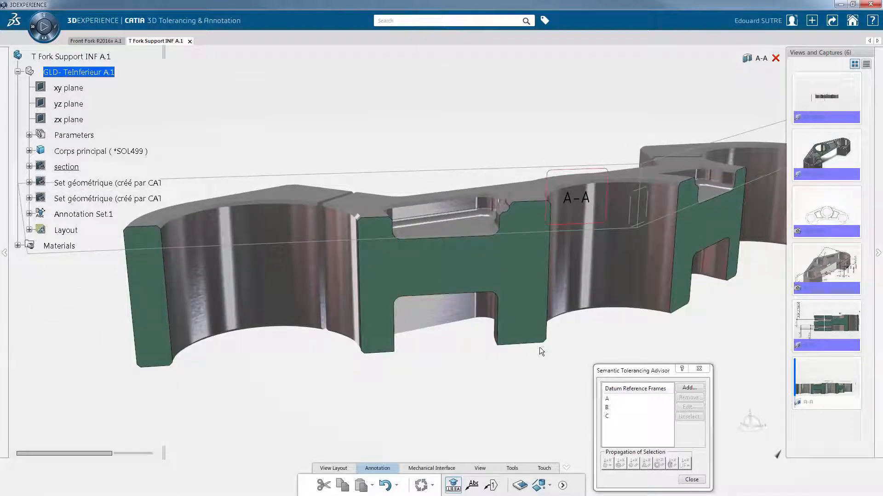
click(611, 299)
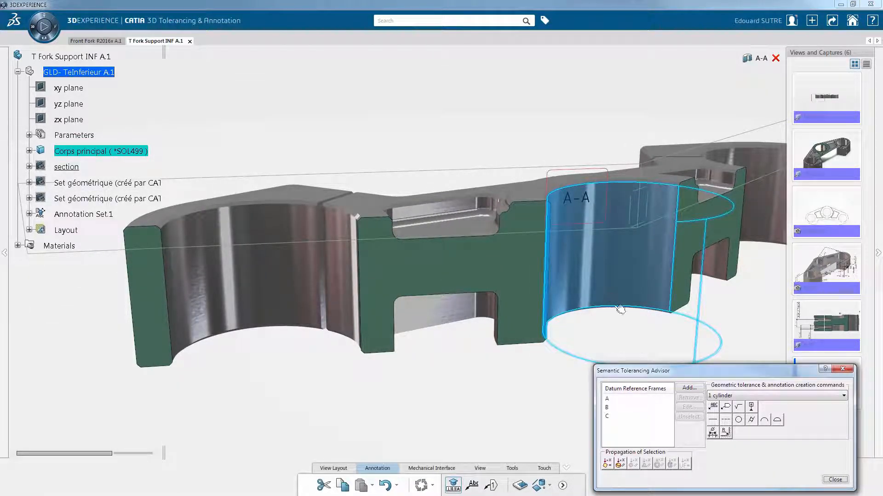
click(713, 433)
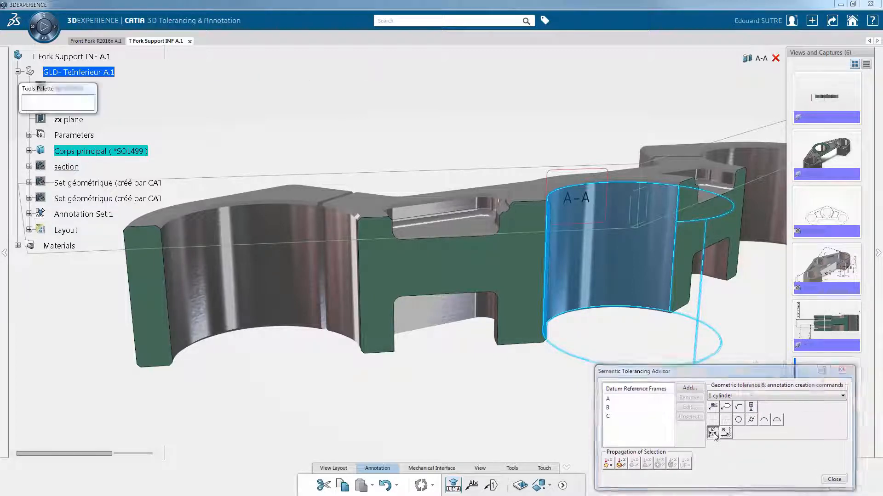
middle_drag(590, 325, 487, 360)
drag(578, 213, 581, 133)
click(820, 480)
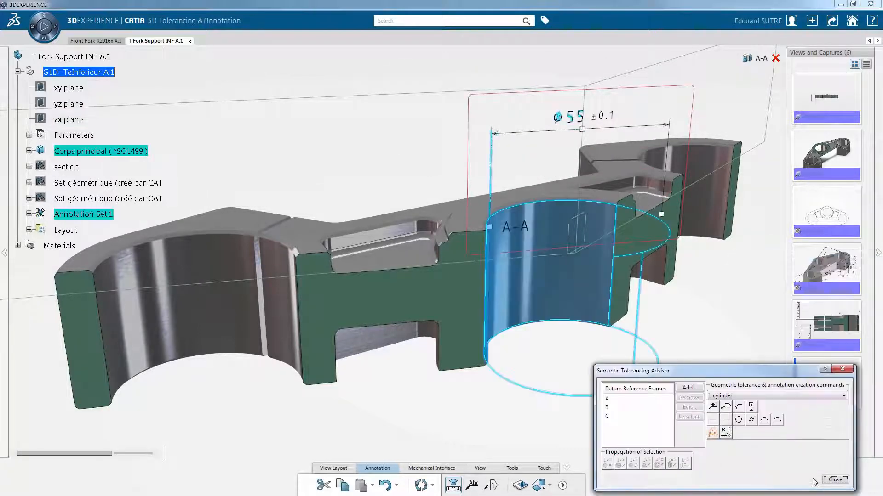
Step: Add datum D to the main upper planar face of the fork support
click(314, 228)
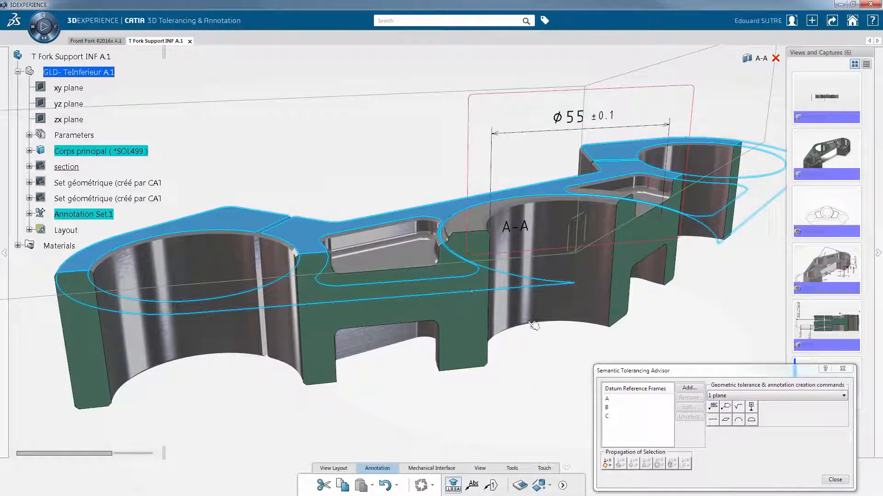
click(752, 408)
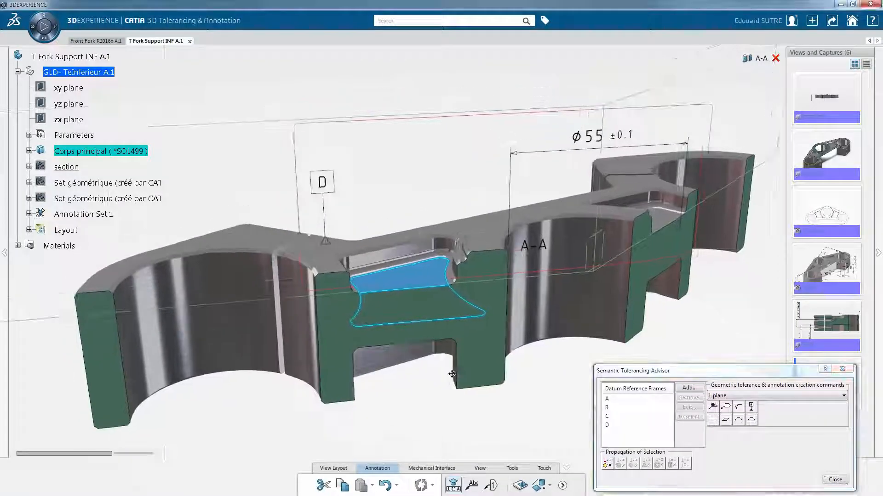
Step: Add a 17.5 ±0.1 thickness dimension between the upper and lower pocket floors and place it beyond the left fork bore
middle_drag(496, 364, 498, 301)
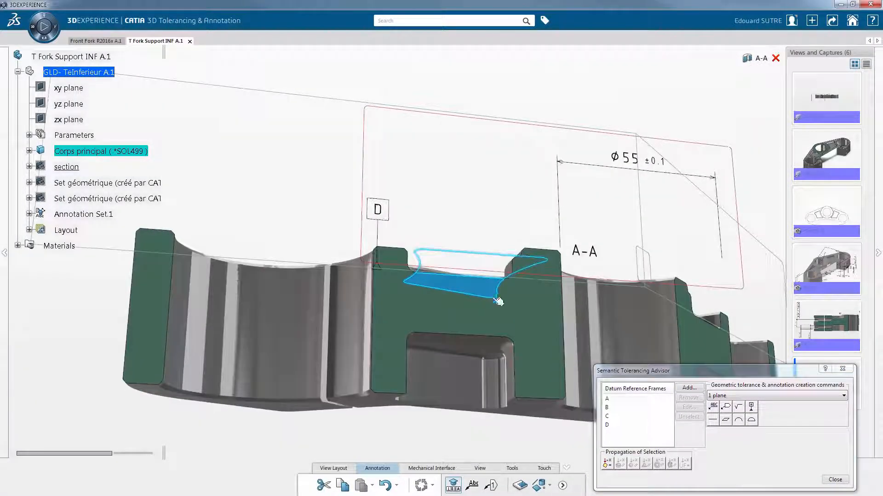
click(486, 349)
middle_drag(449, 230, 593, 289)
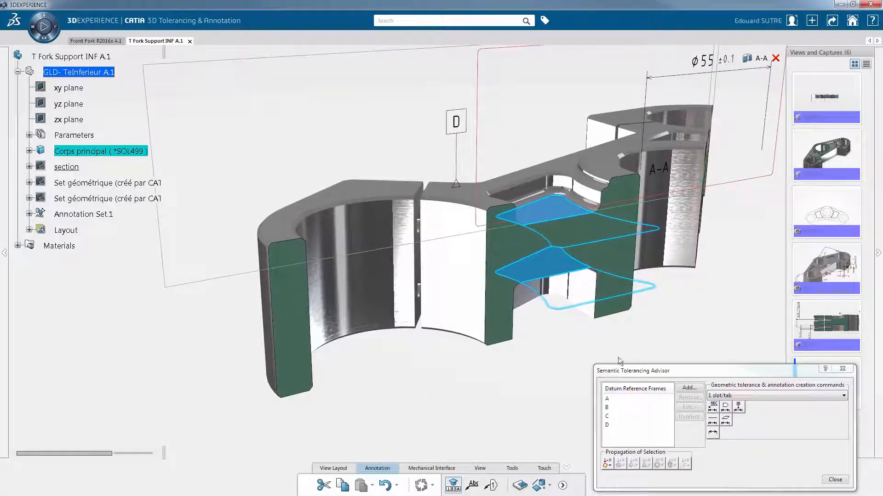
click(710, 437)
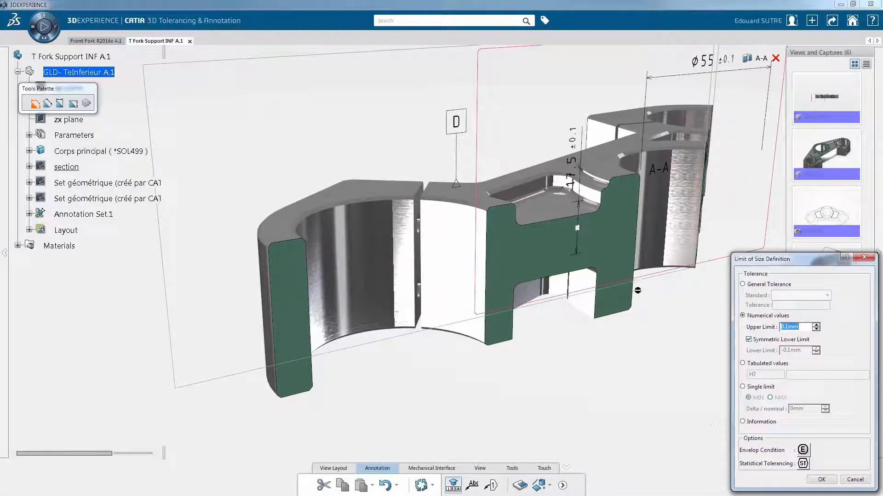
drag(579, 230, 214, 295)
click(817, 481)
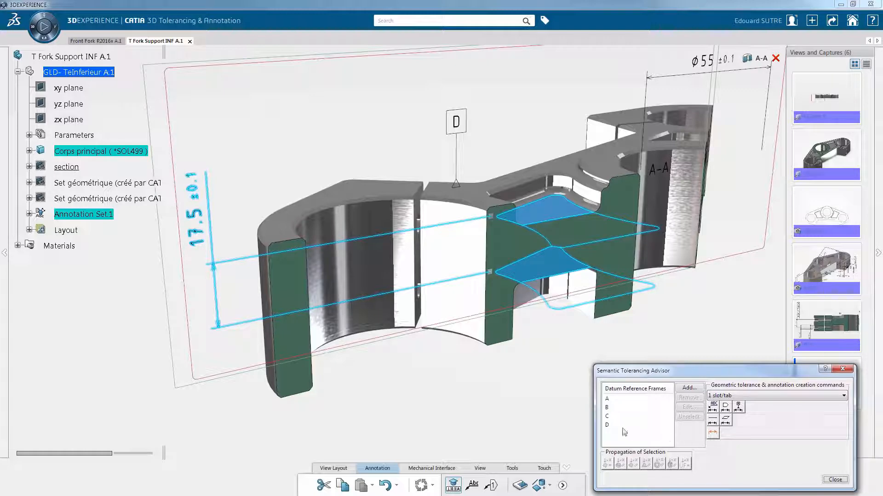
Step: Add a 0.1 parallelism tolerance relative to datum D for the pocket floors, placed above the 17.5 dimension
click(614, 426)
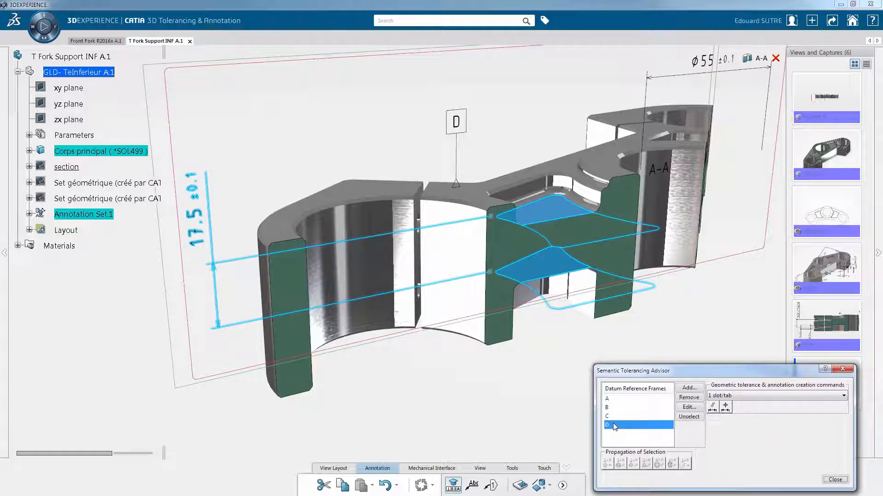
click(713, 408)
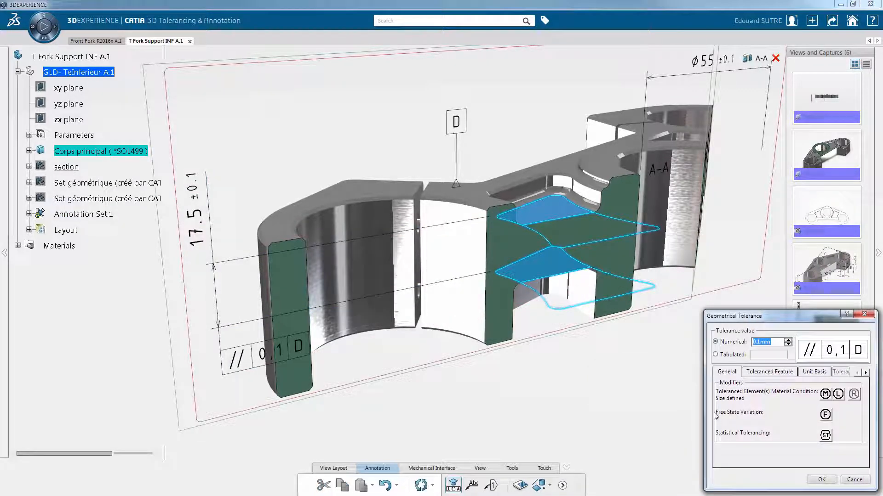
click(821, 478)
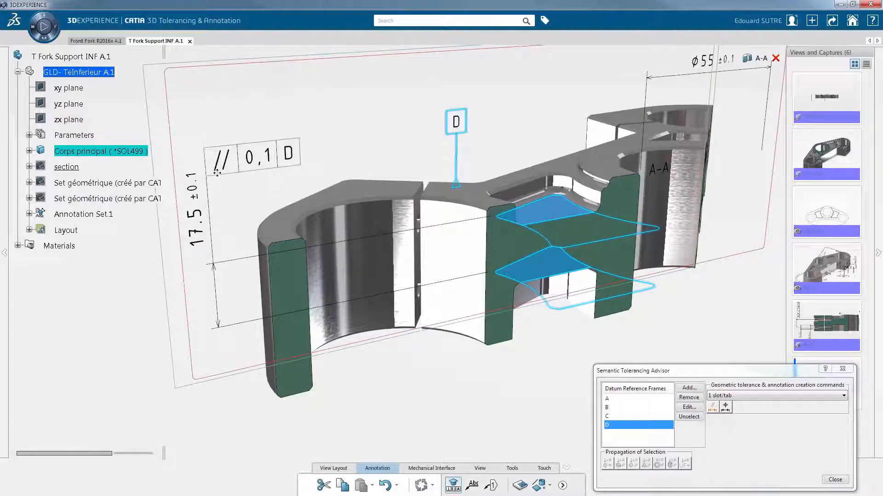
click(217, 173)
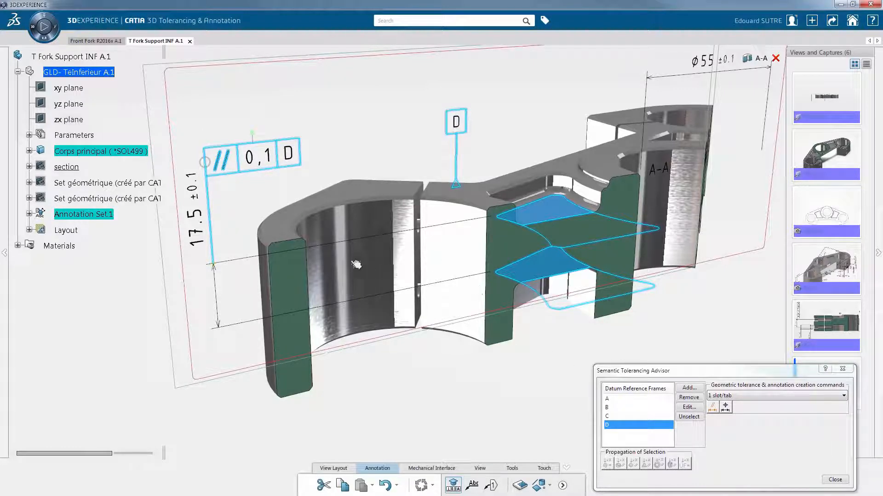
Step: Add a Ø55 ±0.1 size dimension to the left fork bore and place it above the part
click(328, 269)
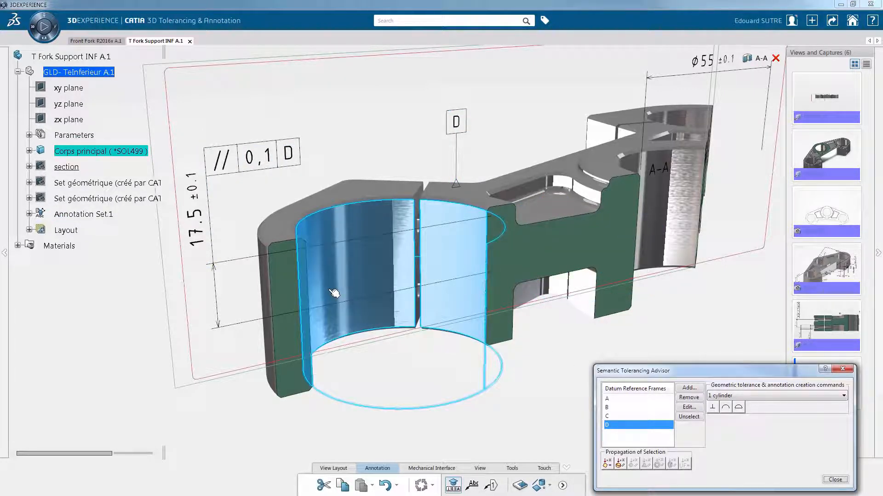
click(684, 419)
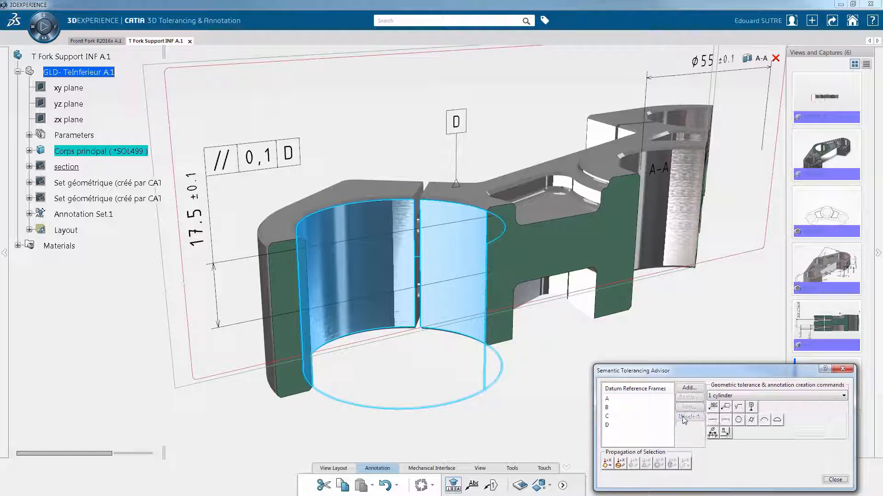
click(712, 433)
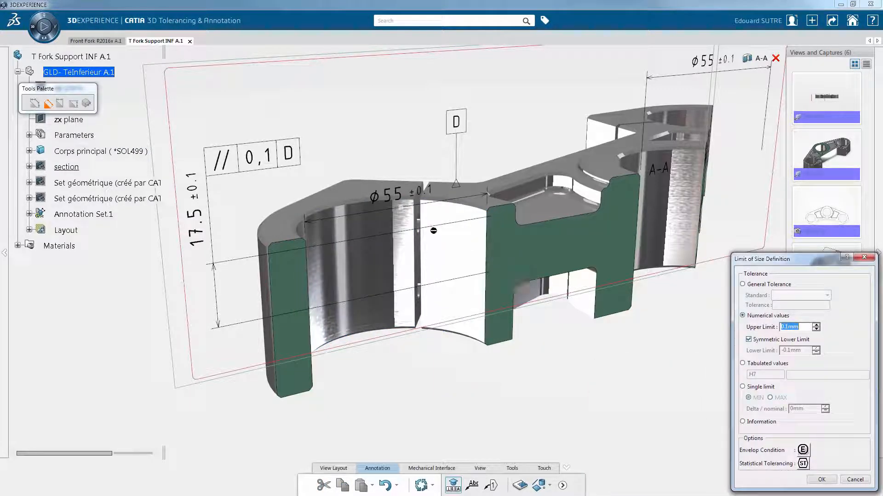
drag(401, 211, 383, 75)
middle_drag(383, 75, 421, 186)
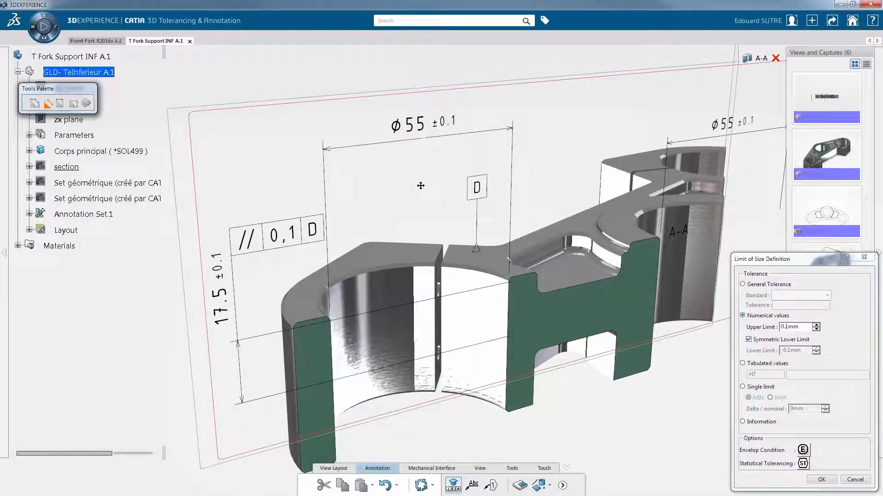
click(820, 480)
Step: Add a Ø0.1 position tolerance relative to datum B for the left fork bore
click(621, 409)
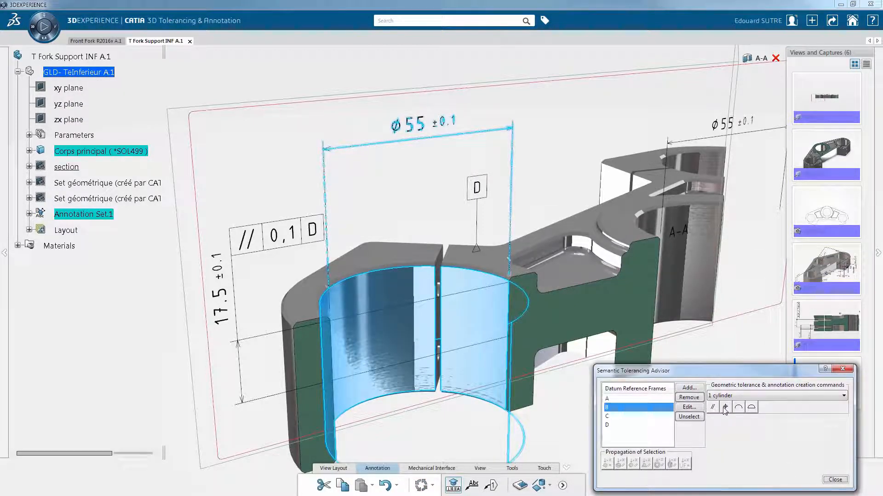
click(725, 408)
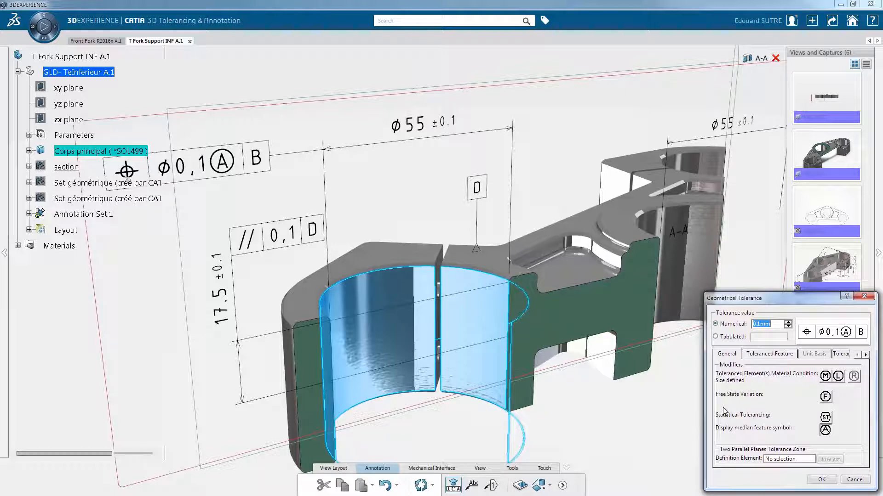
click(822, 480)
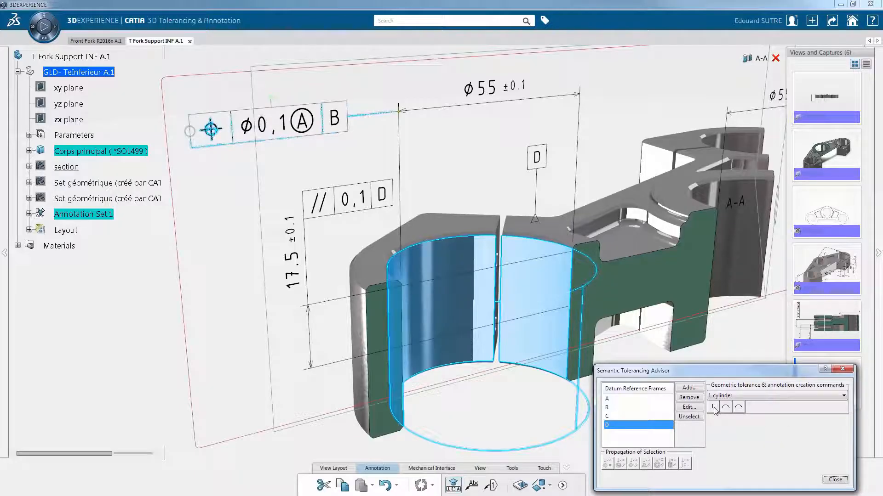
Step: Add a Ø0.1 perpendicularity tolerance relative to datum D under the left bore's position tolerance and finish the tolerancing session
click(712, 408)
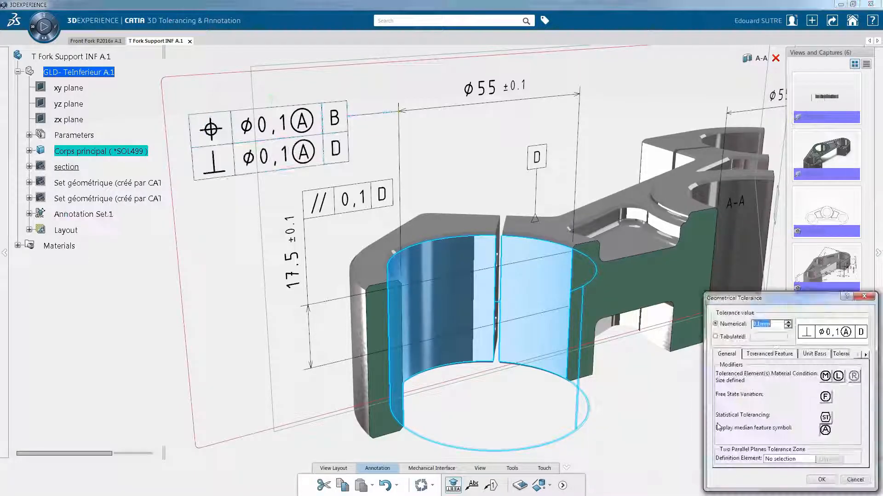
click(818, 481)
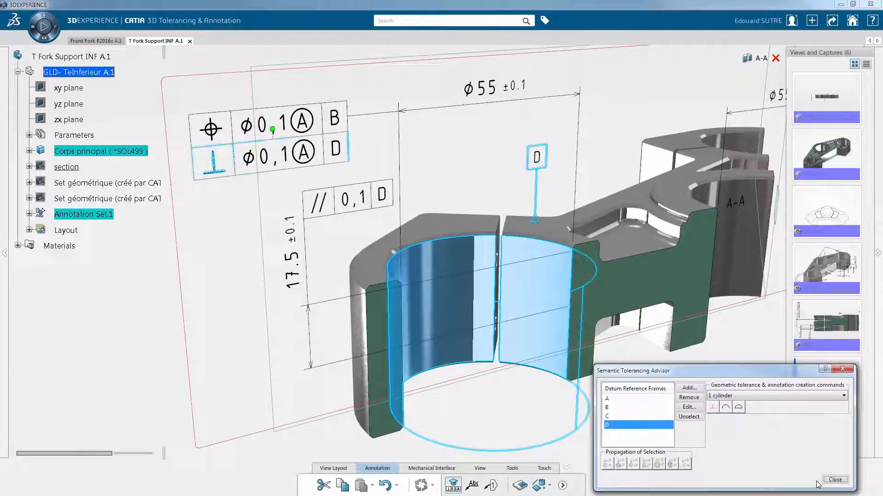
click(834, 480)
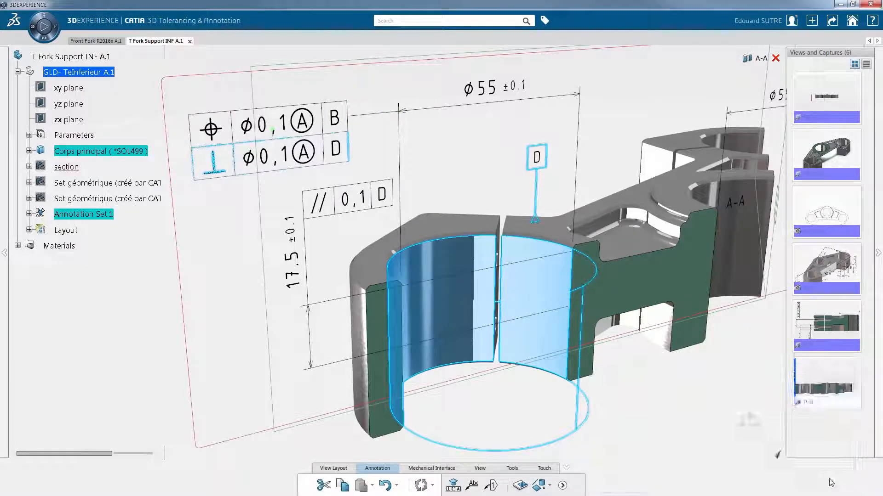
click(658, 395)
middle_drag(621, 299, 557, 317)
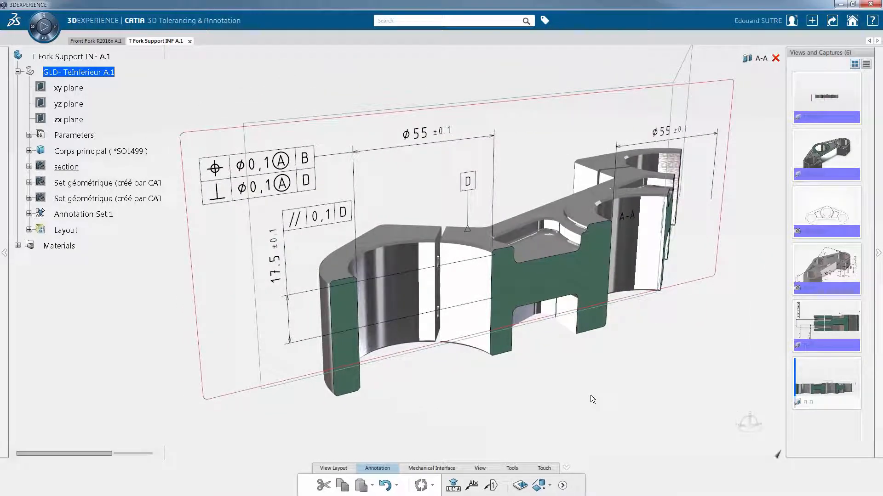
Step: Display the B-B section view and the END capture to review their annotations
right_click(838, 321)
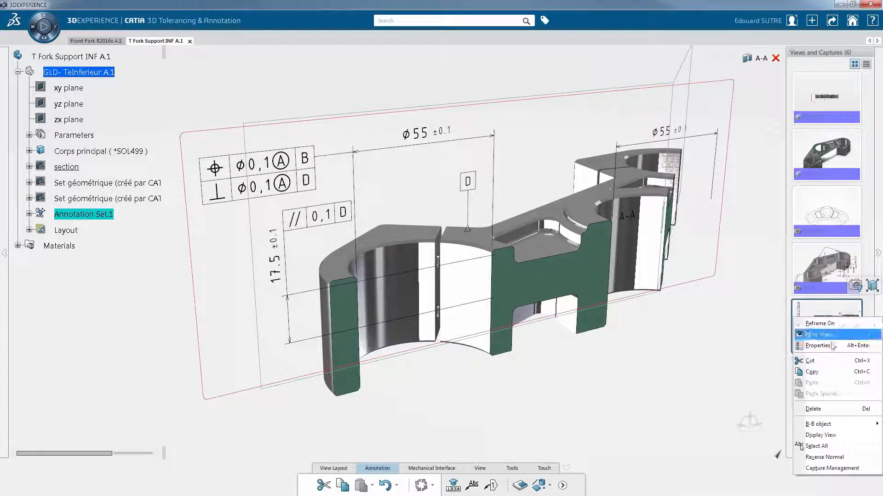
click(830, 440)
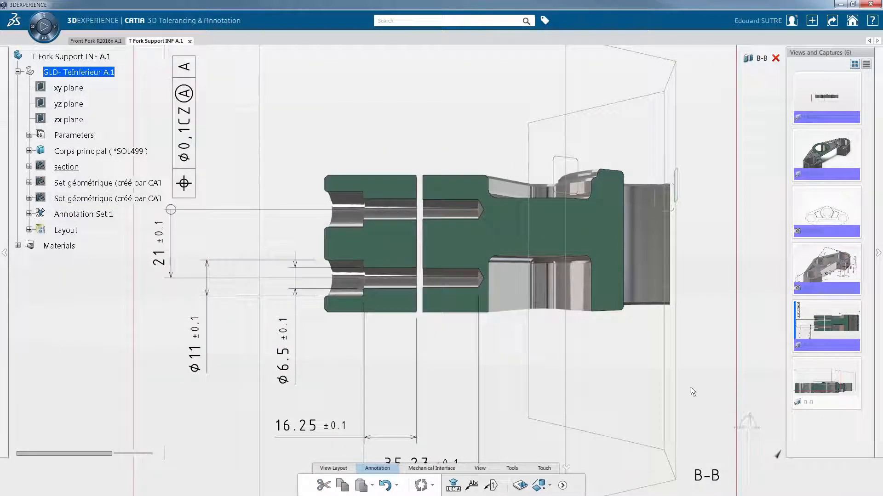
middle_drag(579, 235, 540, 361)
right_click(828, 267)
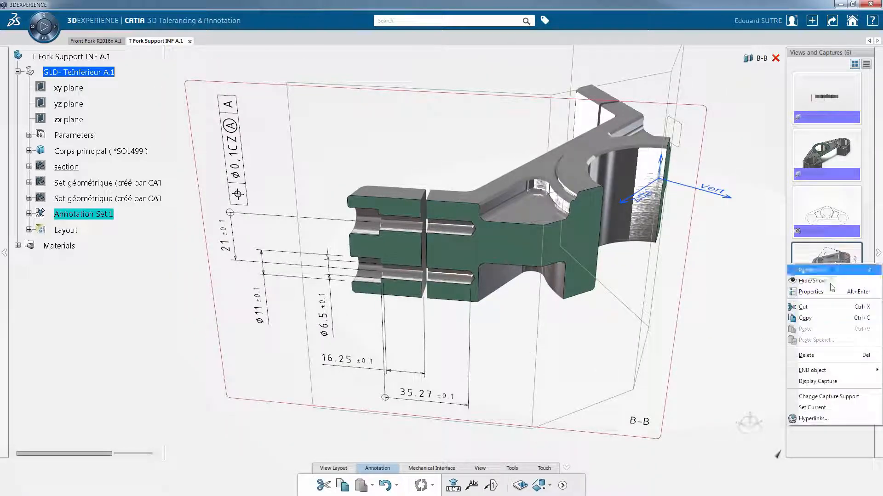
click(823, 382)
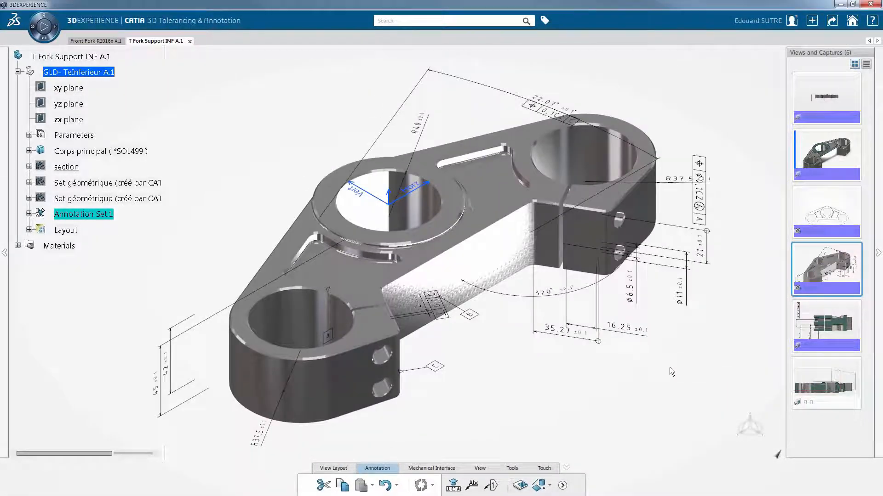
Step: Switch the model display to perspective projection
click(480, 468)
click(513, 485)
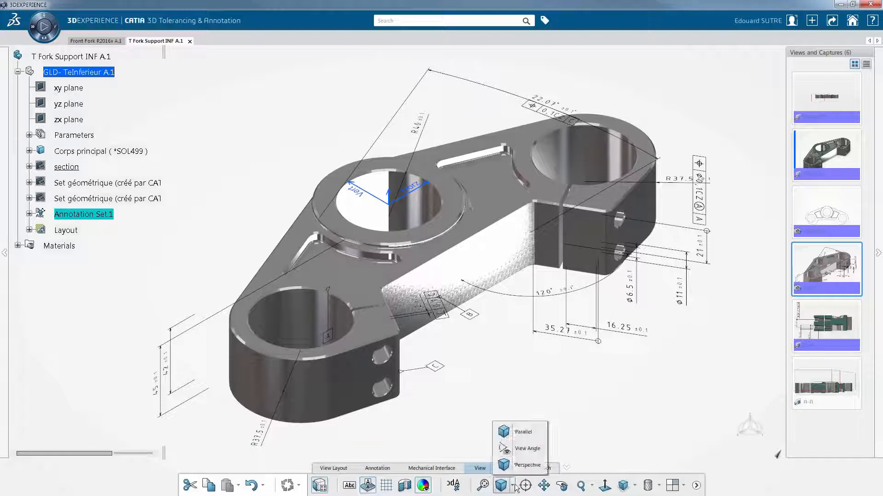
click(515, 457)
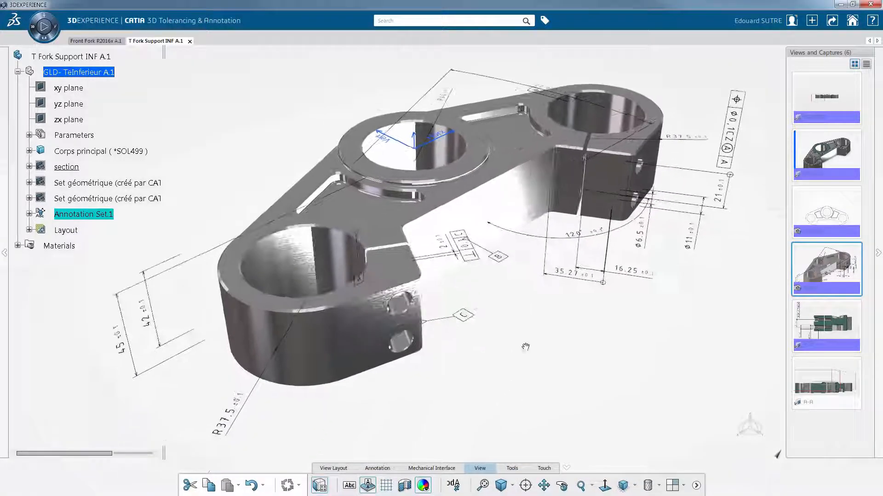
middle_drag(477, 338, 493, 347)
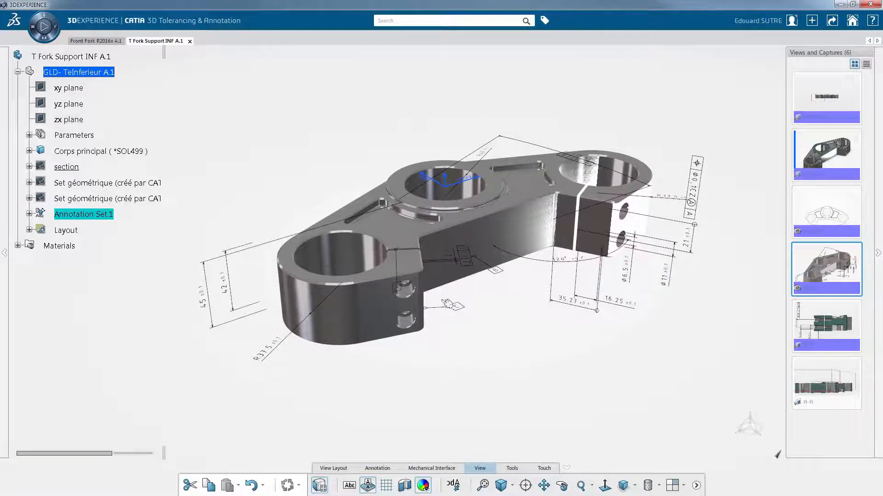
Step: Open the END capture of Annotation Set.1 for editing and add Datum Feature.4 (D) to its filtered elements
click(29, 214)
click(41, 230)
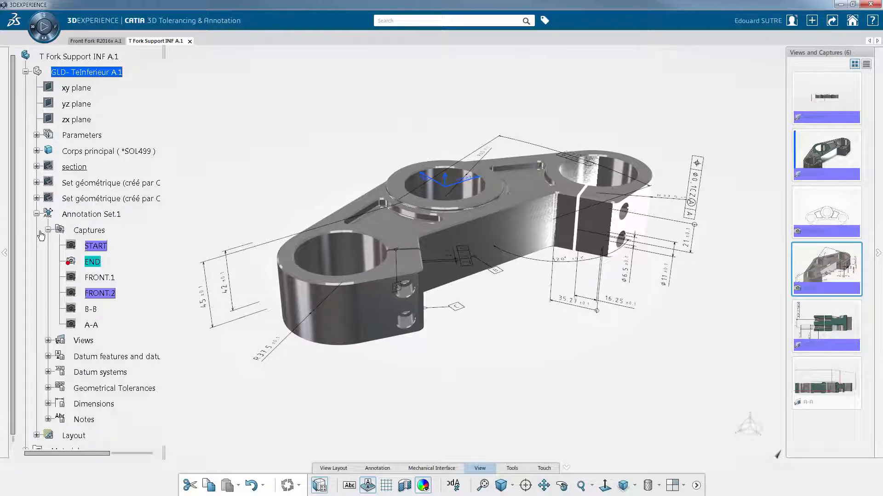
double_click(92, 262)
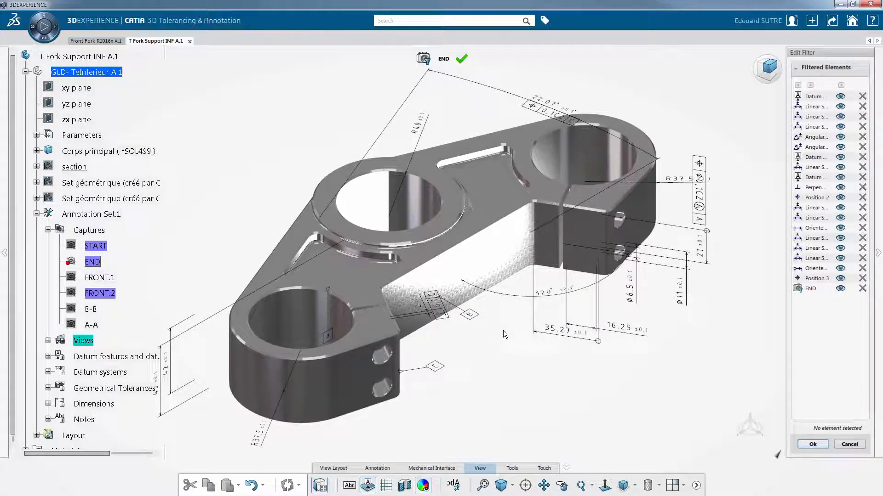
click(48, 357)
scroll(95, 296, down, 3)
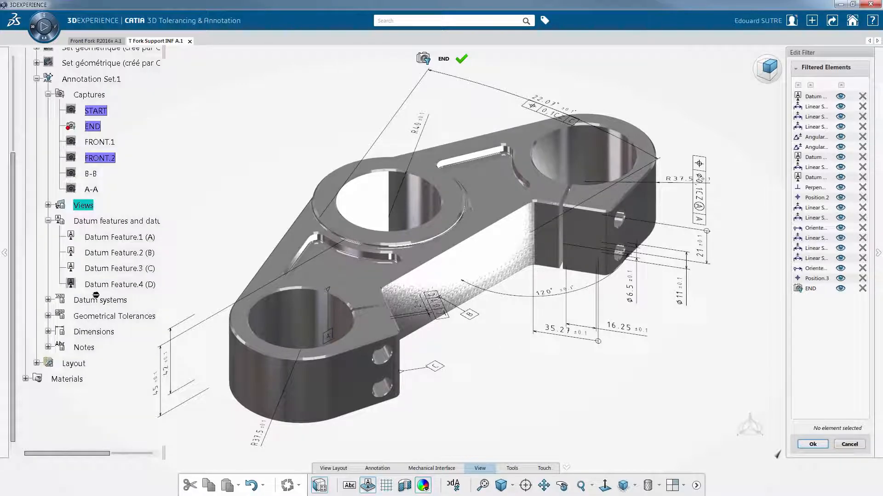
click(118, 285)
Step: Add the geometrical tolerances Parallelism.1, Position.4 and Perpendicularity.2 to the END capture
click(48, 300)
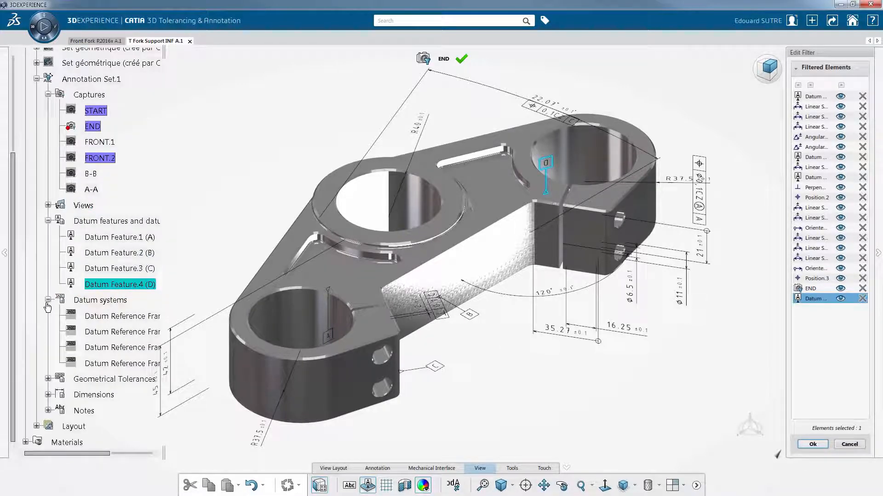
scroll(47, 308, down, 2)
click(47, 210)
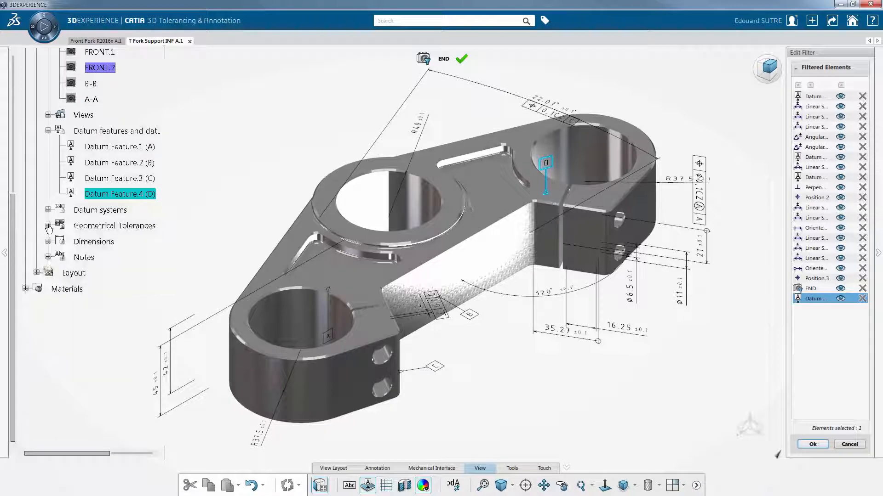
click(48, 225)
click(100, 290)
click(101, 305)
click(109, 320)
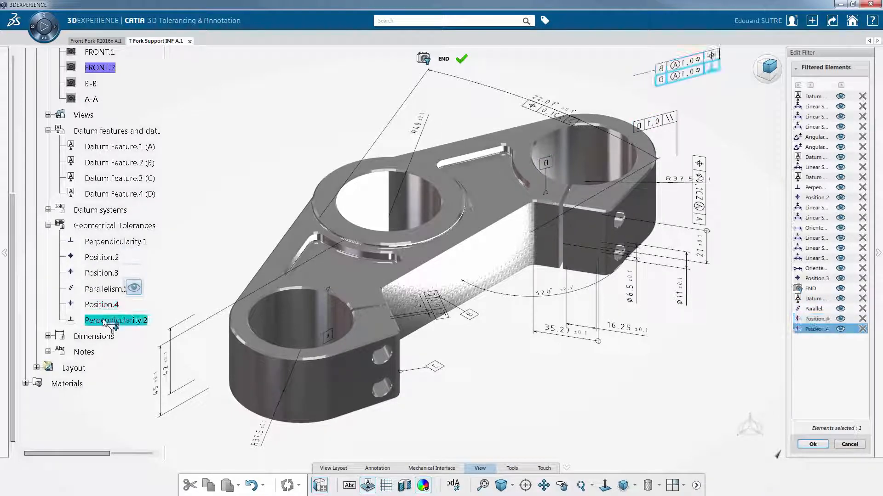
Step: Add the dimensions Linear Size.13, Linear Size.14 and Linear Size.15 to the END capture and save the capture filter
click(48, 336)
scroll(79, 341, down, 5)
scroll(79, 341, down, 3)
click(111, 307)
click(111, 323)
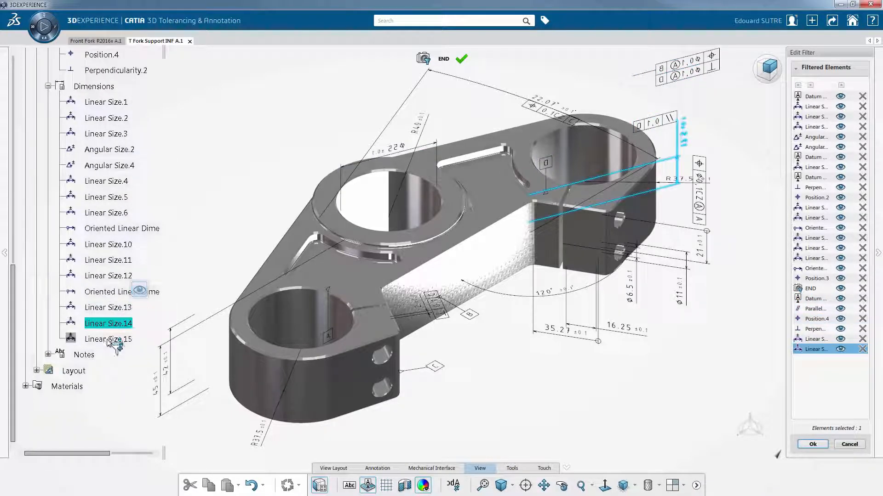
click(111, 339)
middle_drag(505, 305, 464, 319)
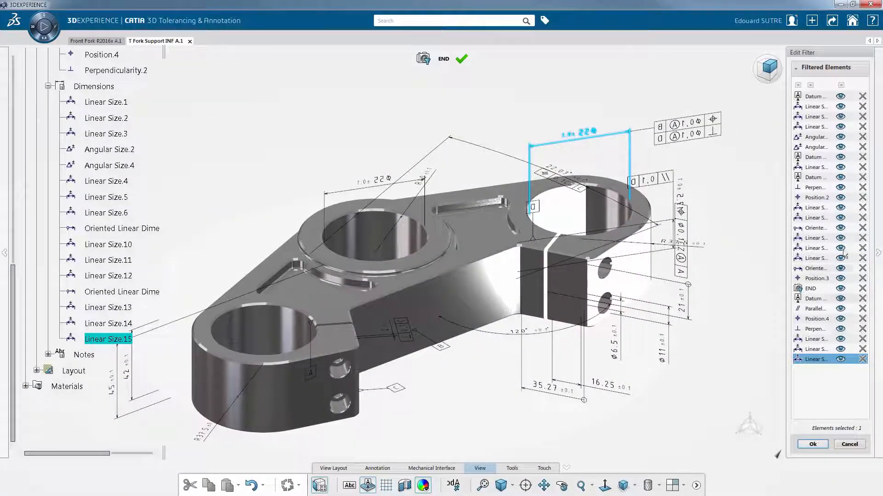
click(813, 444)
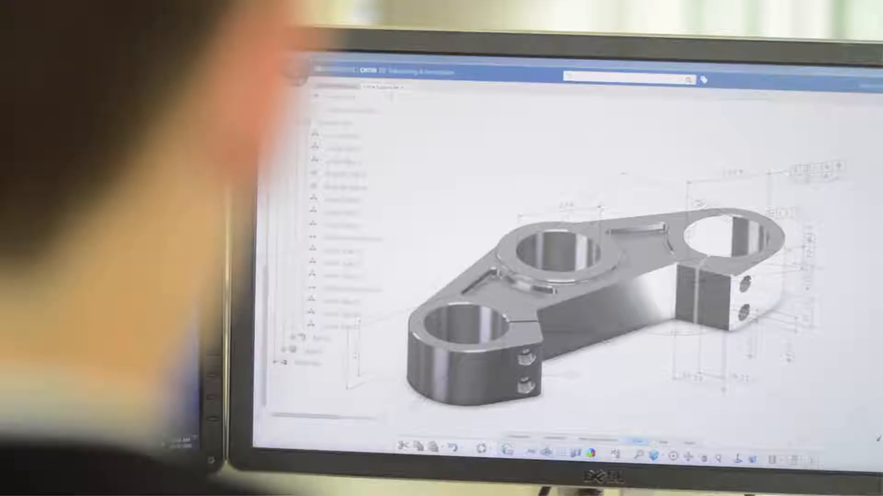
Step: Show the model in perspective projection and flip the mirrored annotations to read correctly from the current viewpoint
click(662, 458)
click(662, 427)
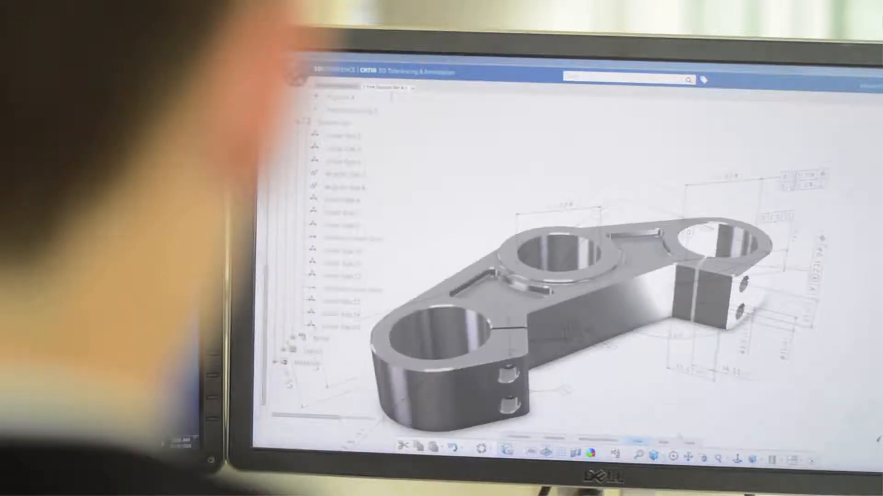
mouse_move(677, 412)
middle_down()
mouse_move(712, 377)
mouse_move(680, 365)
middle_up()
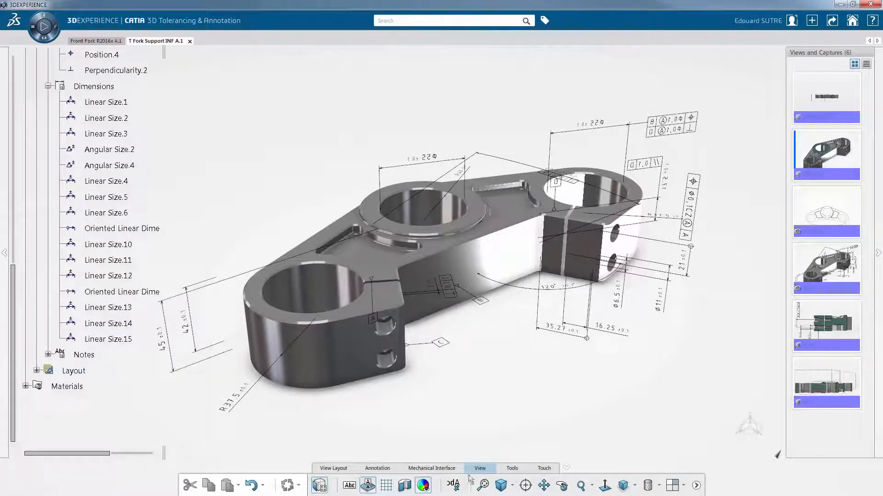
click(452, 485)
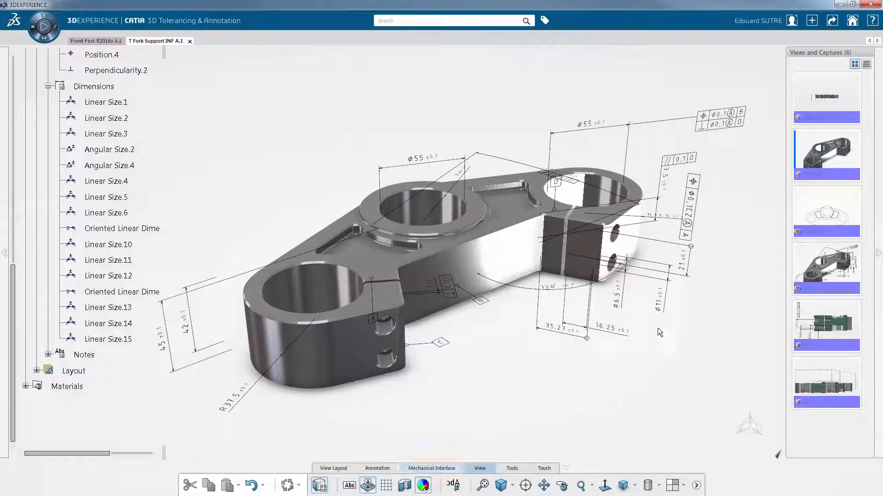
mouse_move(658, 330)
middle_down()
mouse_move(583, 356)
mouse_move(600, 266)
mouse_move(618, 271)
mouse_move(635, 316)
mouse_move(610, 363)
middle_up()
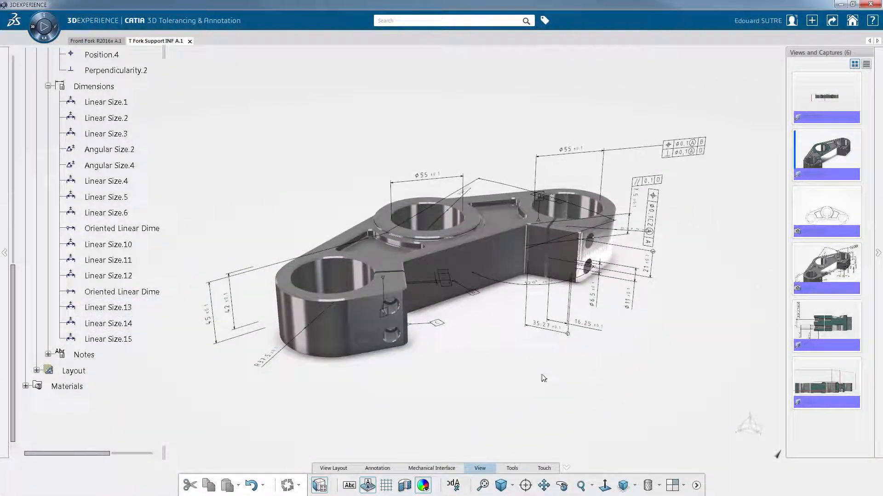
Step: Collapse the expanded annotation branches and open Sheet.1 of the fork support's 2D layout
click(47, 86)
scroll(48, 99, up, 3)
click(48, 110)
scroll(48, 115, up, 4)
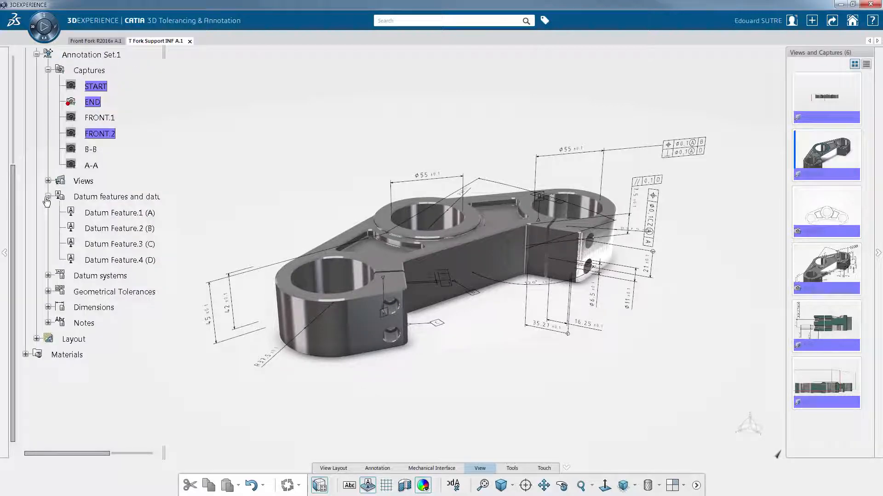
click(48, 197)
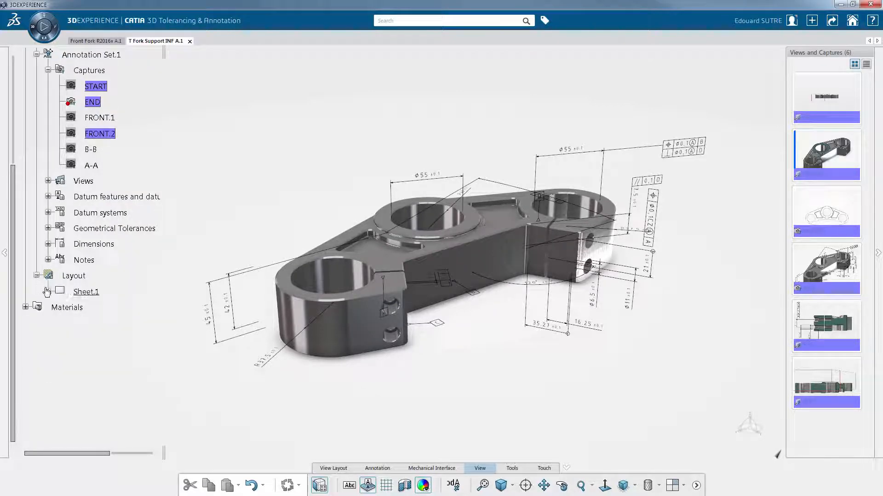
click(98, 294)
double_click(87, 293)
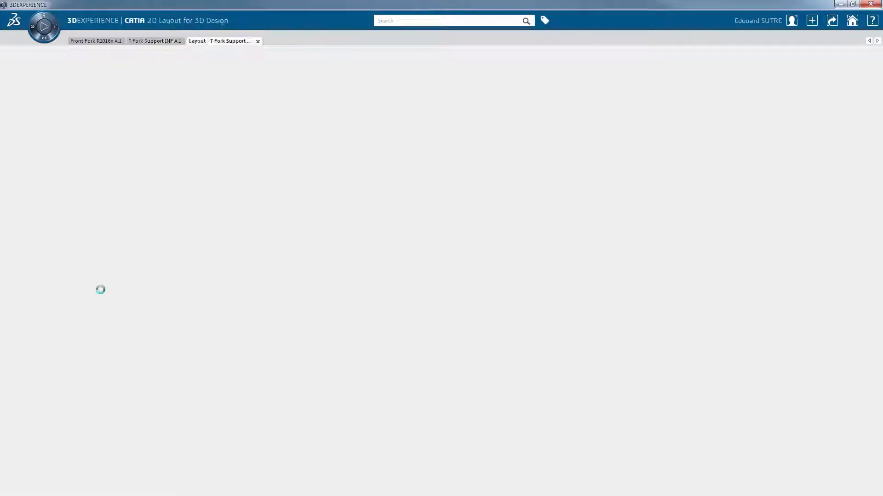
ctrl+middle_drag(332, 349, 328, 314)
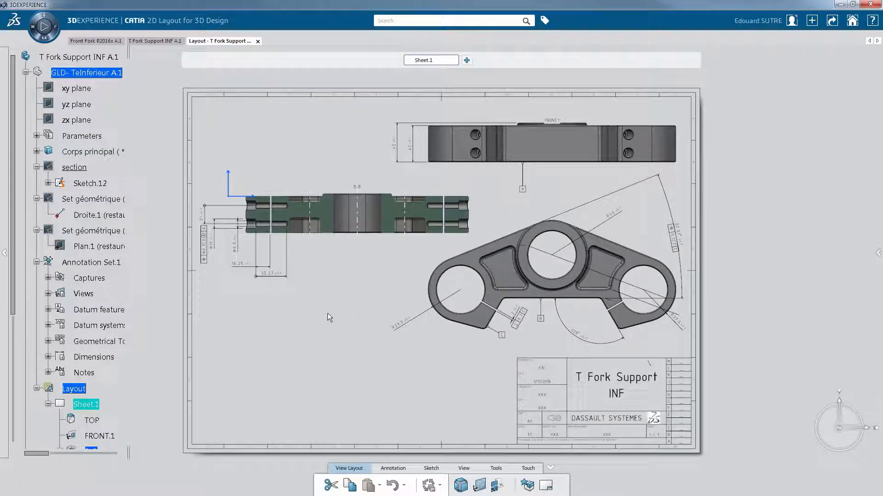
Step: Create a layout view from the A-A capture and place it on Sheet.1 below the B-B section view
click(480, 485)
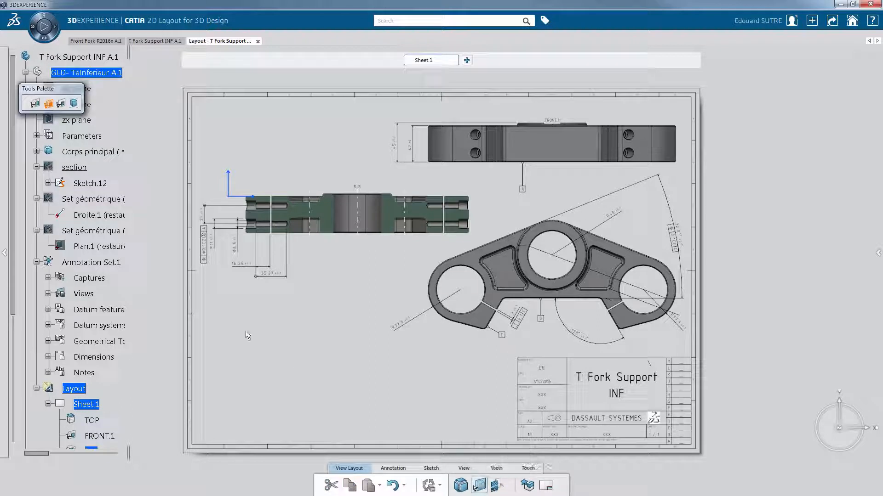
click(49, 278)
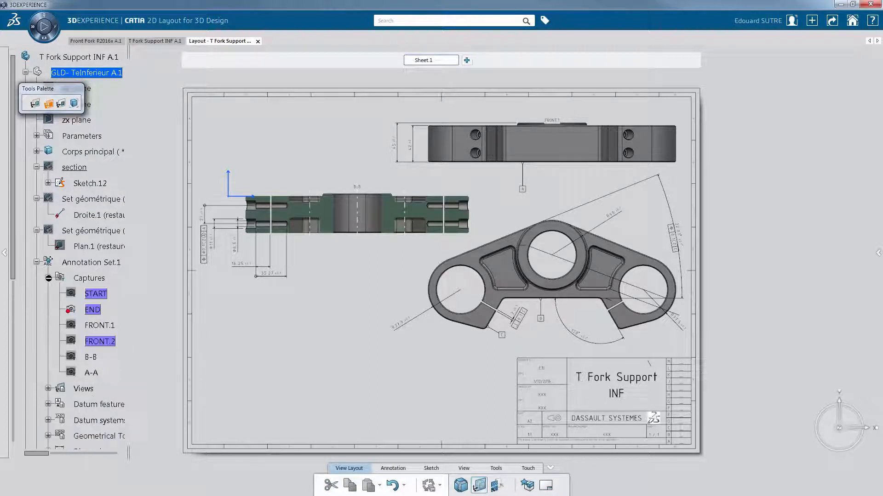
click(92, 373)
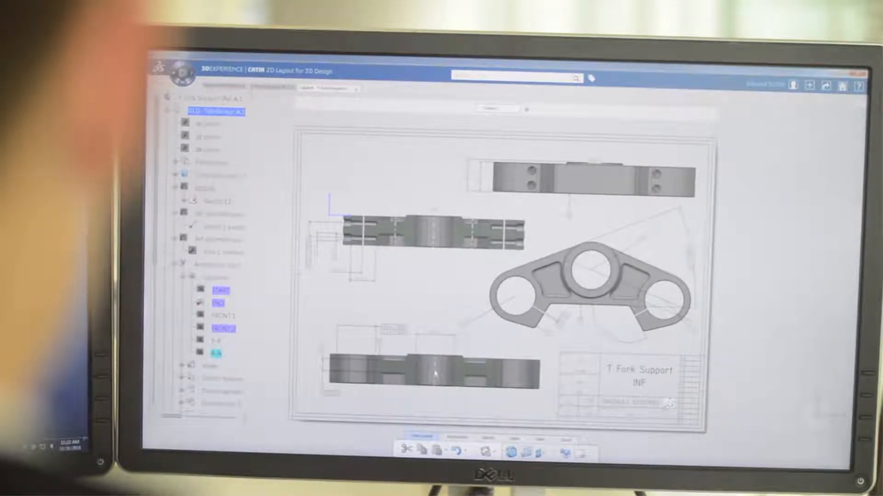
click(435, 375)
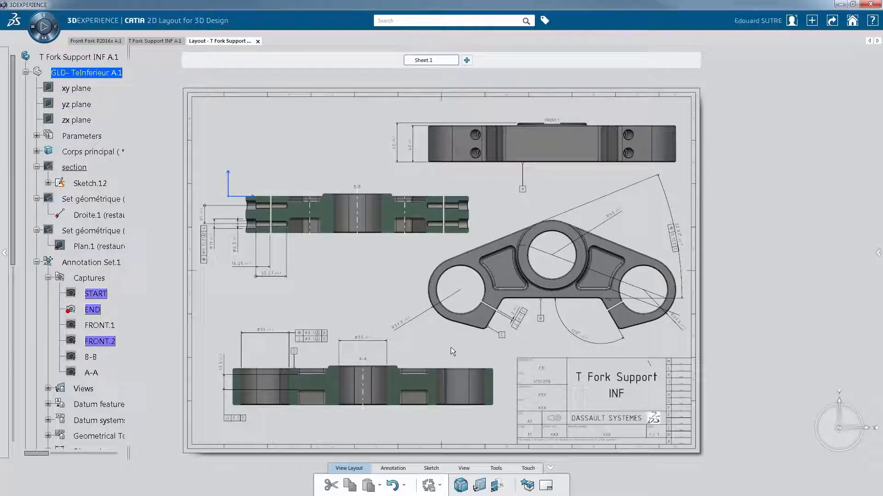
Step: Create a drawing containing the fork support's layout sheet with its TOP, FRONT.1, B-B and A-A views
click(812, 21)
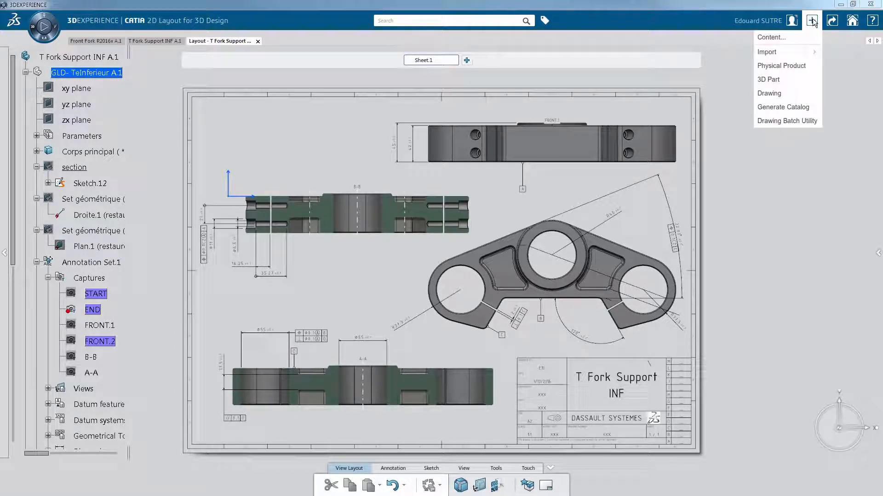
click(801, 92)
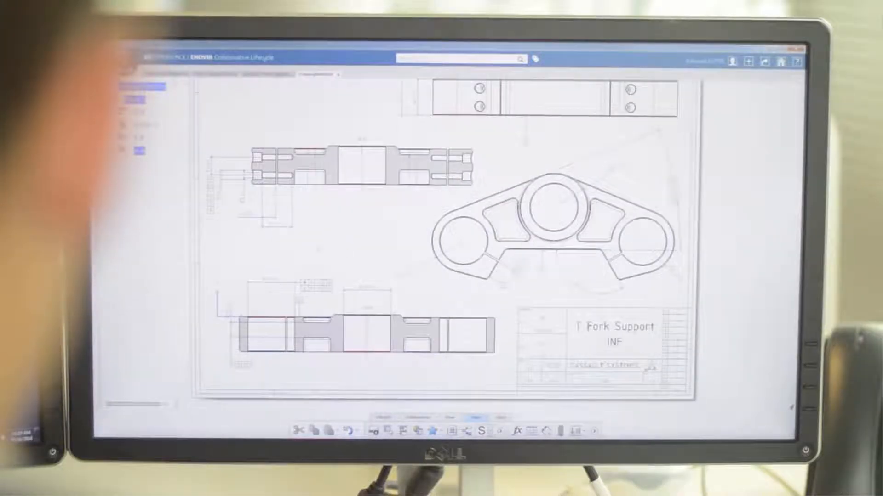
mouse_move(319, 249)
middle_down()
mouse_move(339, 302)
mouse_move(335, 260)
mouse_move(457, 220)
mouse_move(464, 304)
mouse_move(449, 264)
mouse_move(403, 228)
middle_up()
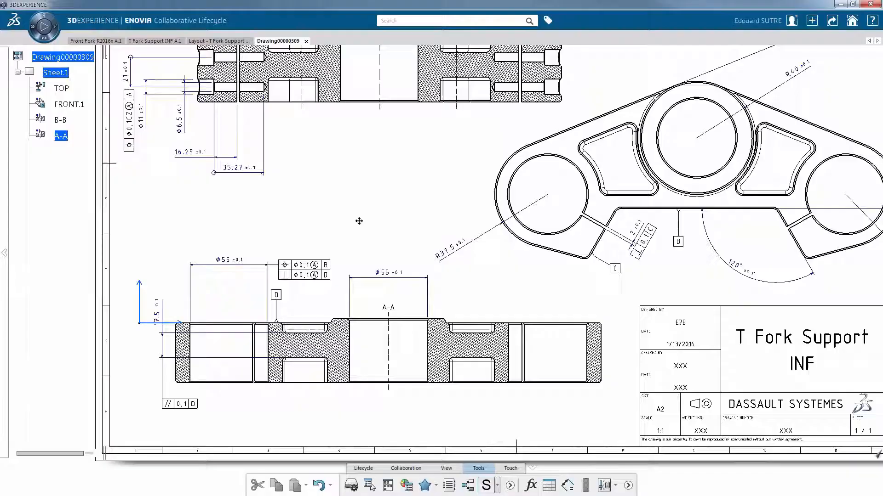
mouse_move(675, 186)
middle_down()
mouse_move(585, 199)
mouse_move(527, 230)
mouse_move(534, 257)
mouse_move(577, 277)
middle_up()
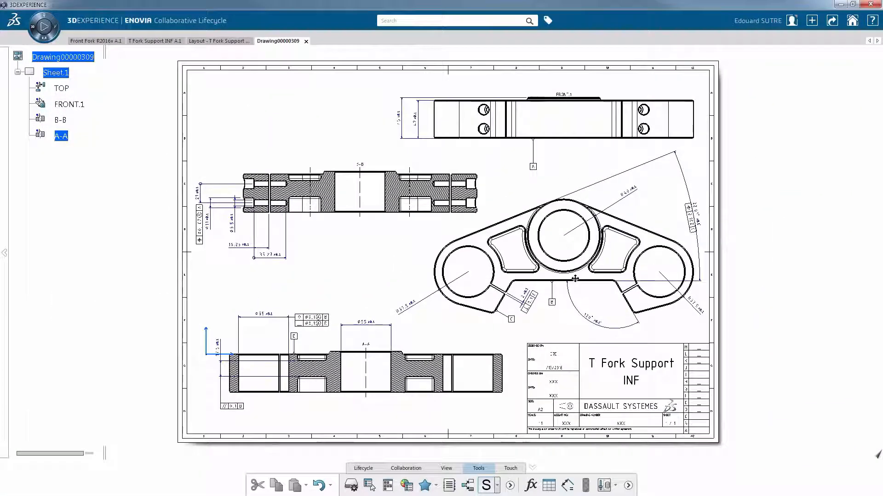